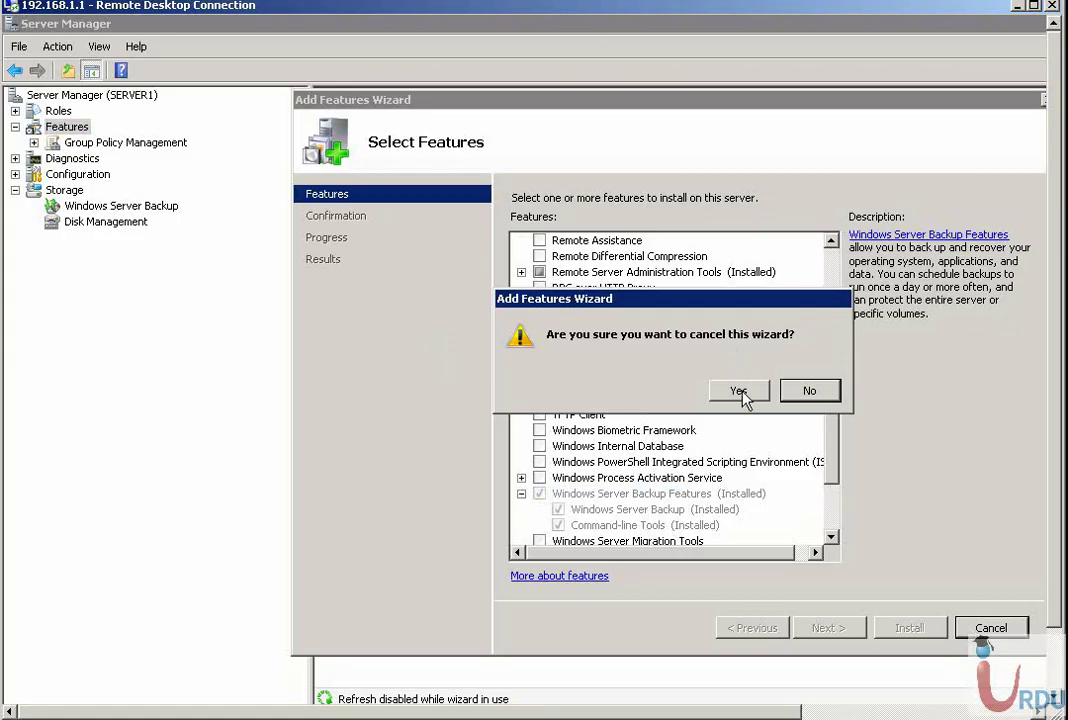
Step: Open Windows Server Backup under Storage and resize the panes so its actions can be read in full
{"action": "left_click", "coordinate": [102, 207]}
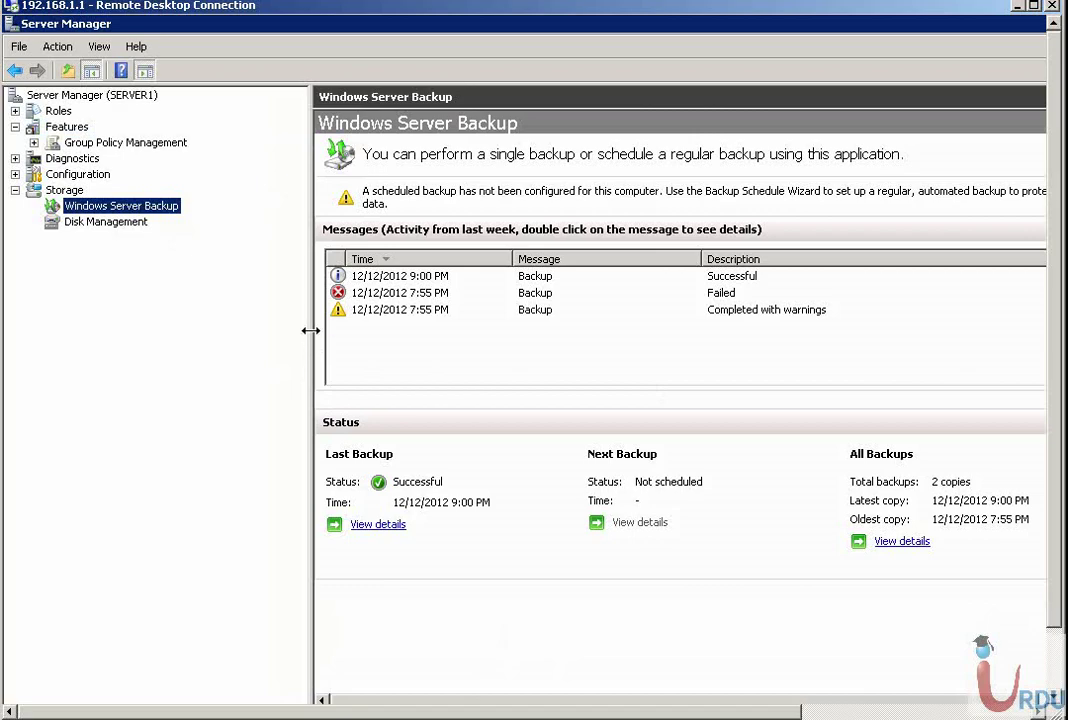
{"action": "left_click_drag", "start_coordinate": [307, 331], "coordinate": [115, 316]}
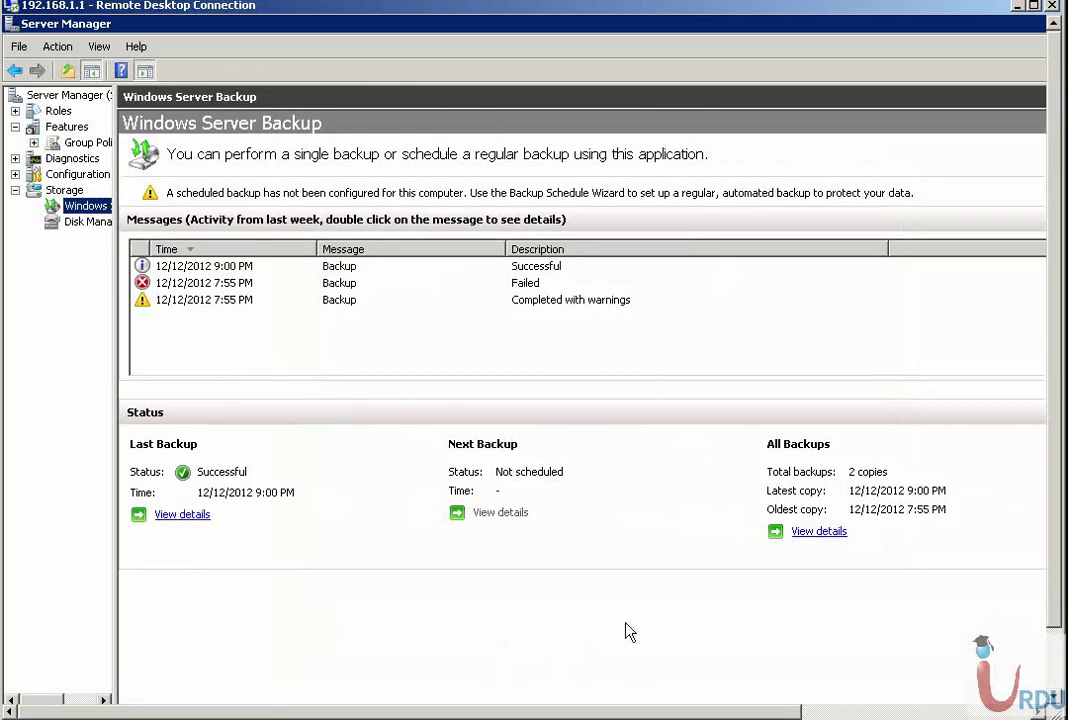
{"action": "left_click_drag", "start_coordinate": [549, 714], "coordinate": [650, 714]}
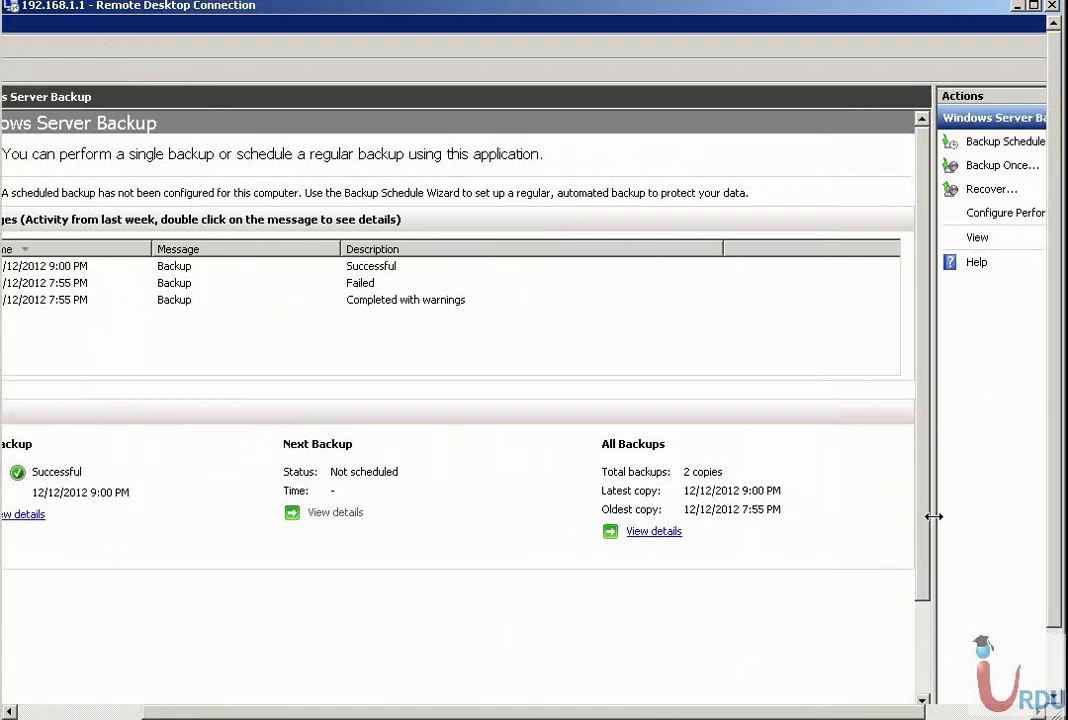
{"action": "left_click_drag", "start_coordinate": [933, 515], "coordinate": [524, 497]}
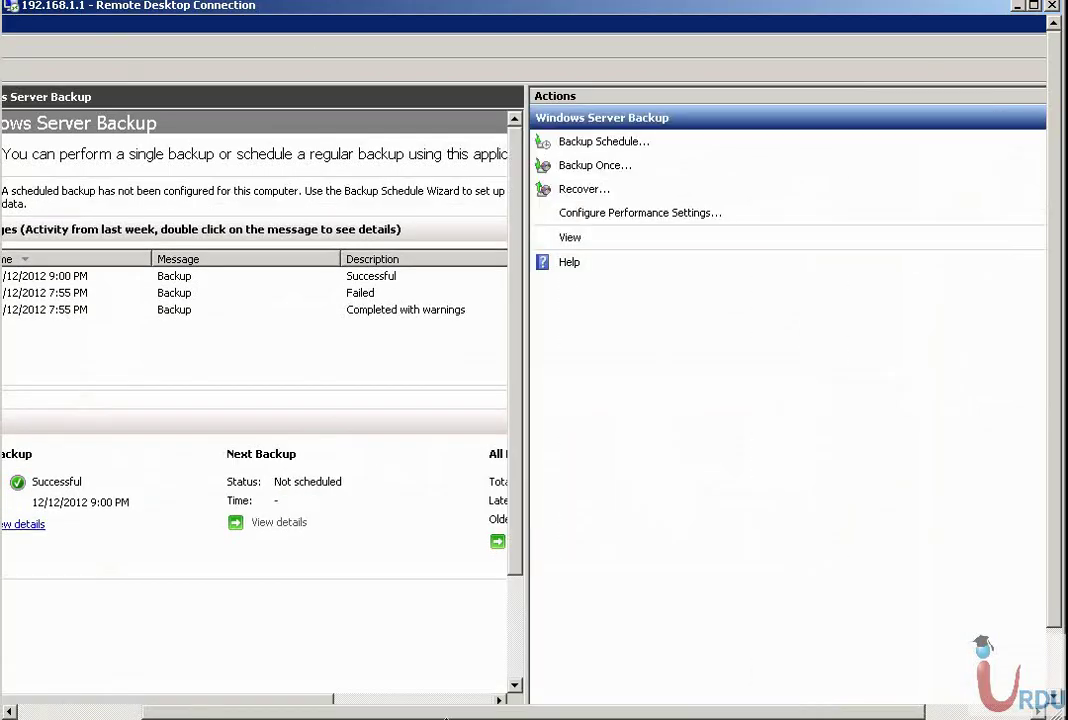
{"action": "left_click_drag", "start_coordinate": [314, 708], "coordinate": [108, 709]}
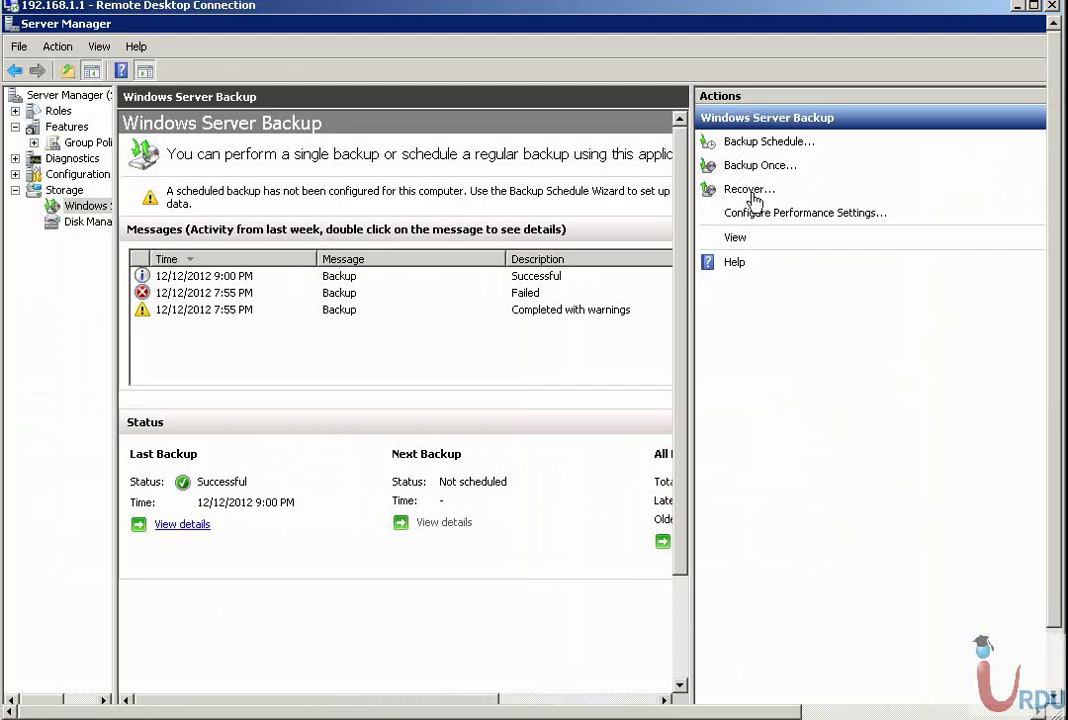
Step: Start a new backup schedule and choose the Custom configuration
{"action": "left_click", "coordinate": [750, 143]}
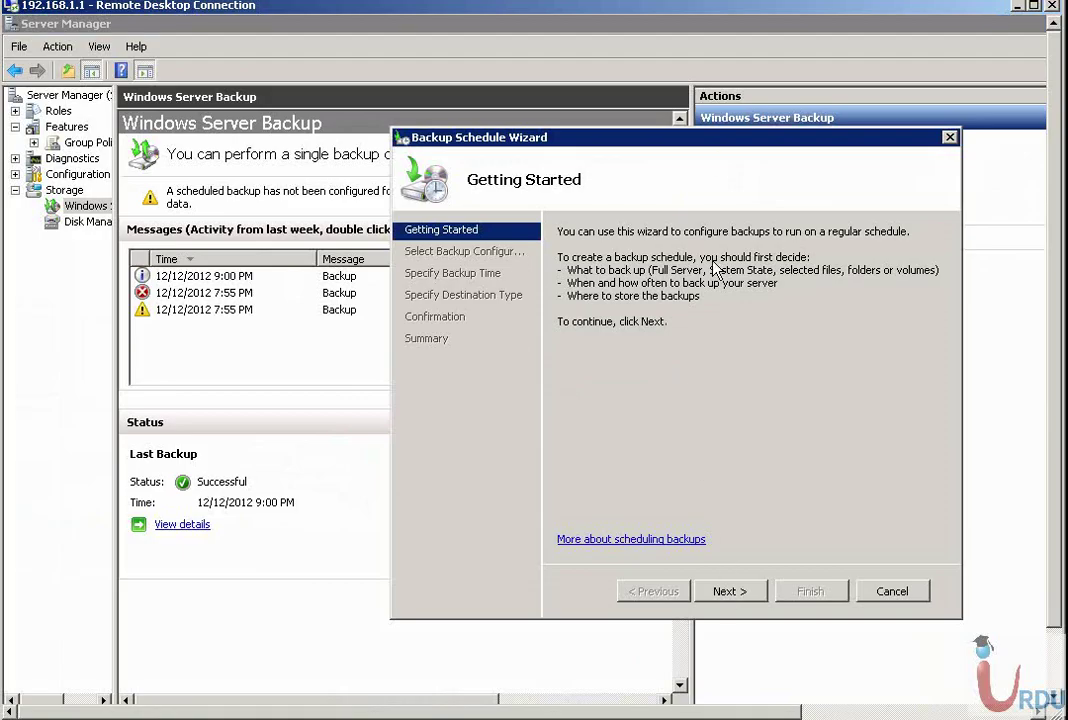
{"action": "left_click_drag", "start_coordinate": [722, 140], "coordinate": [604, 119]}
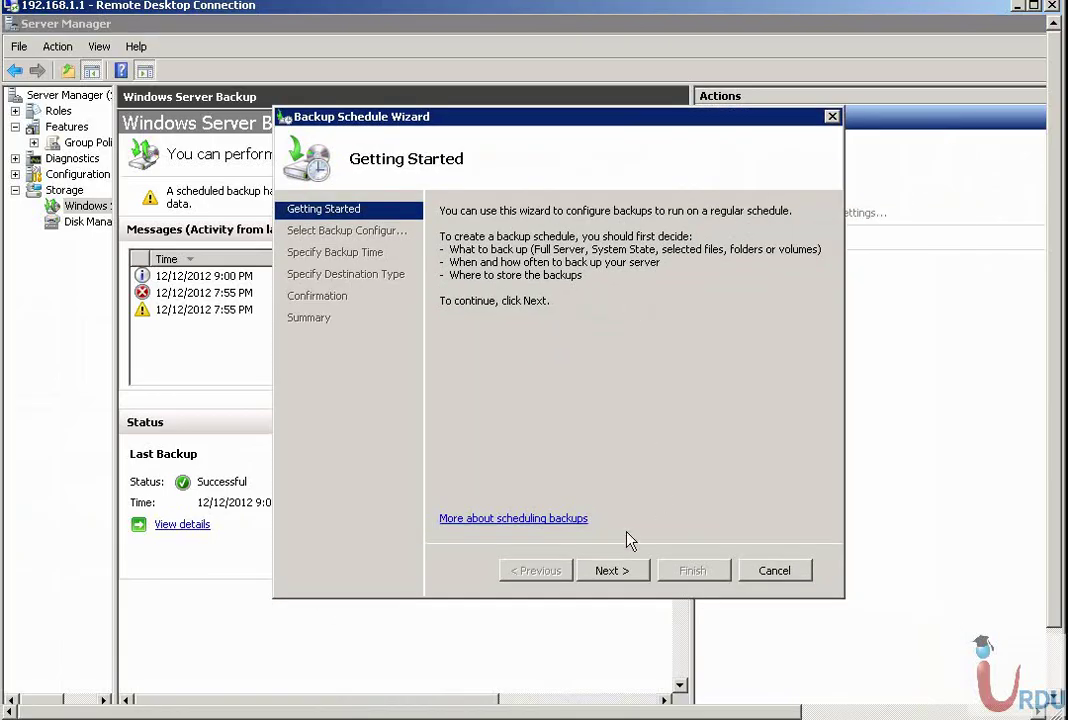
{"action": "left_click", "coordinate": [614, 573]}
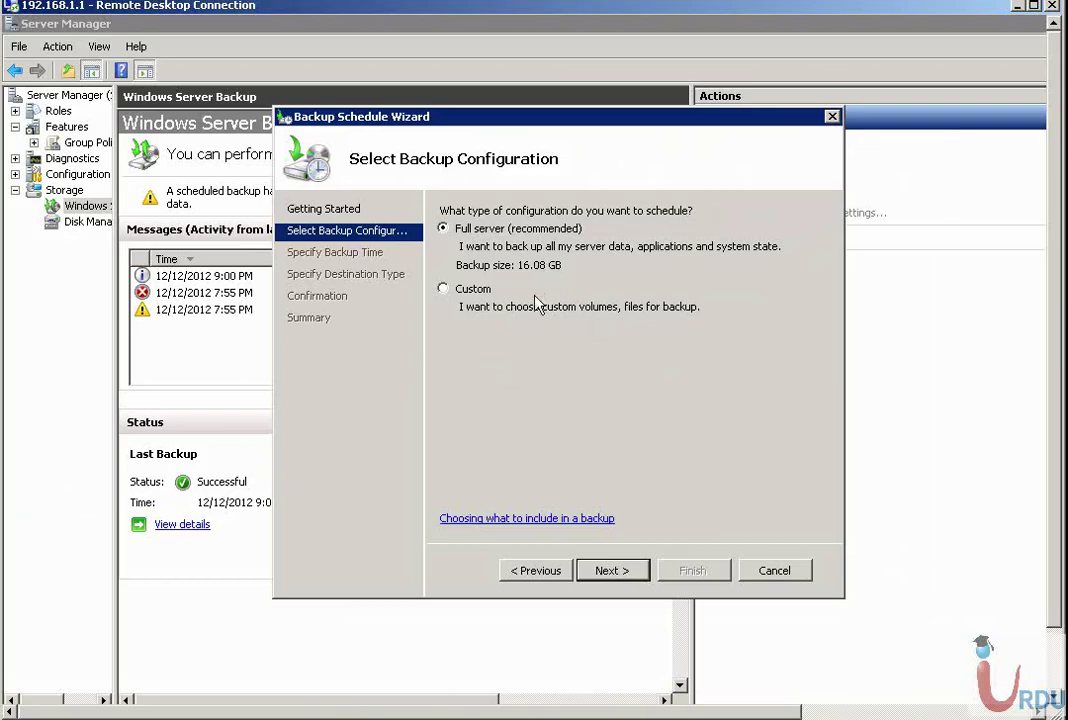
{"action": "left_click", "coordinate": [443, 289]}
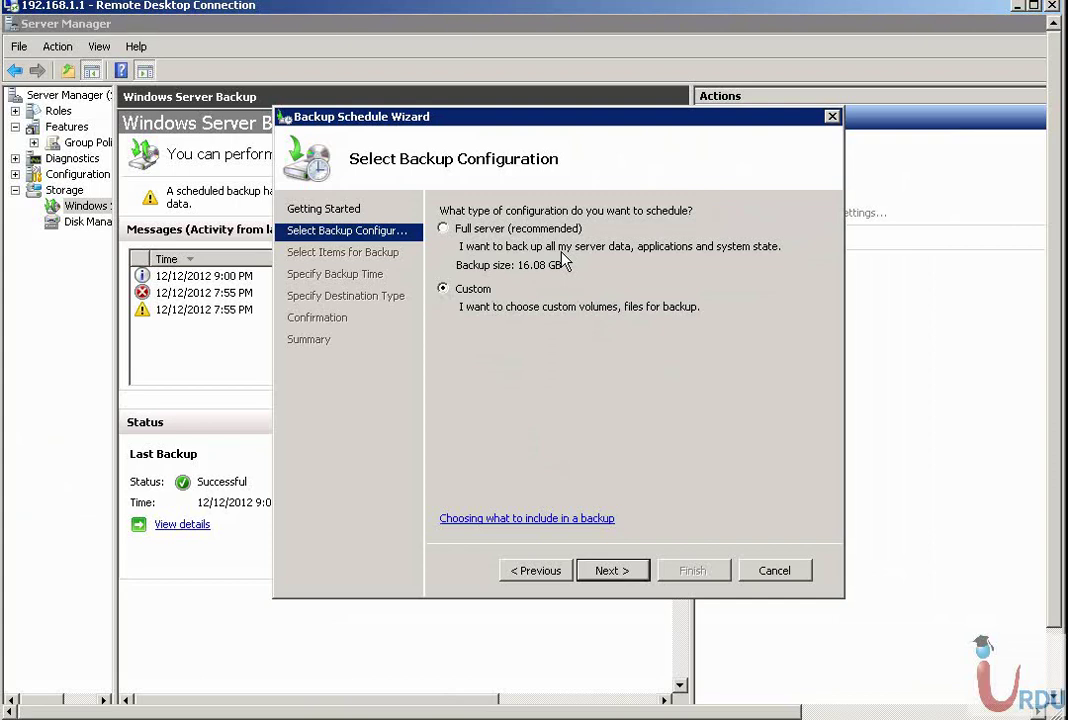
{"action": "left_click", "coordinate": [612, 570]}
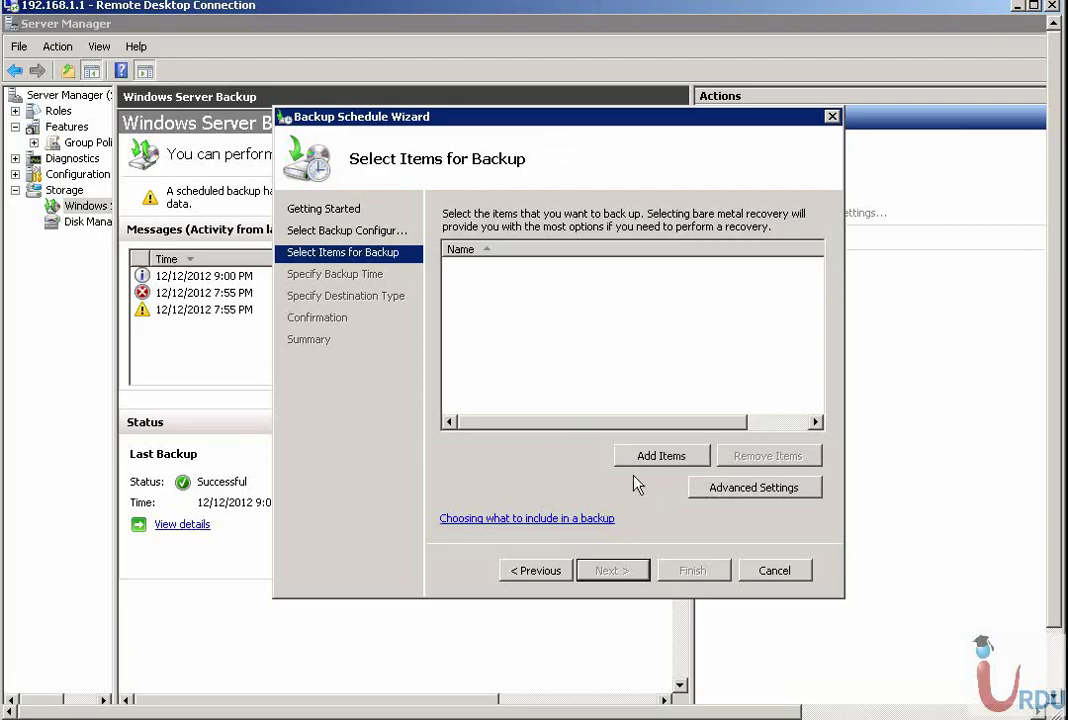
Step: Try including bare metal recovery, then only the system state, and clear these selections again
{"action": "left_click", "coordinate": [660, 458]}
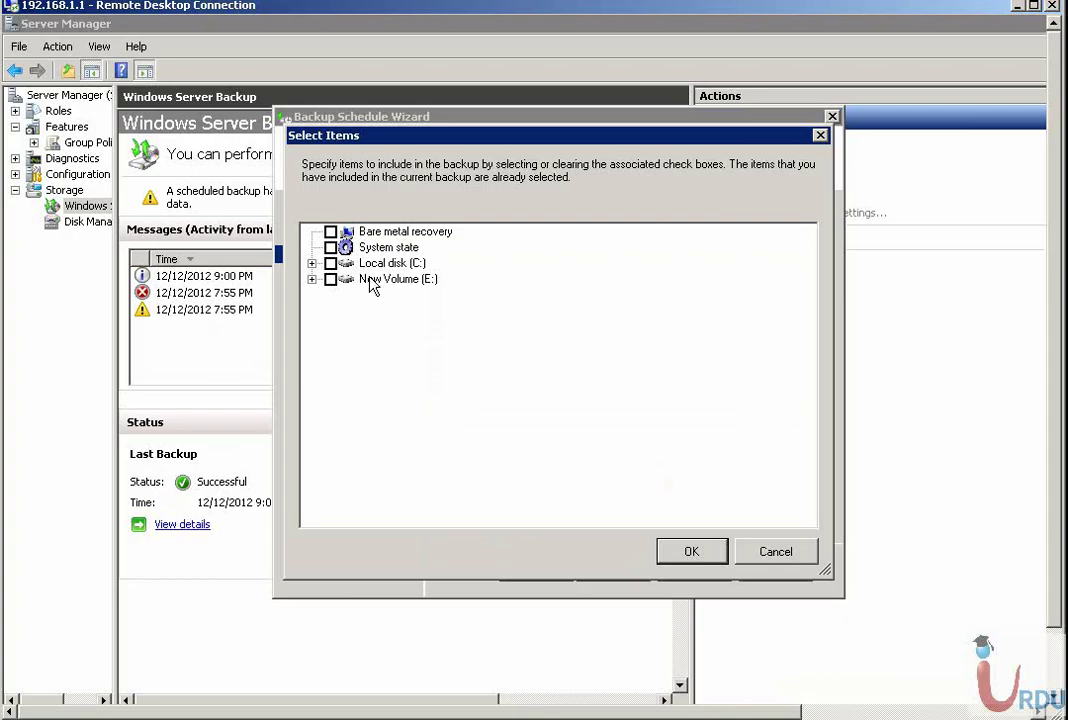
{"action": "left_click", "coordinate": [402, 233]}
{"action": "left_click", "coordinate": [331, 232]}
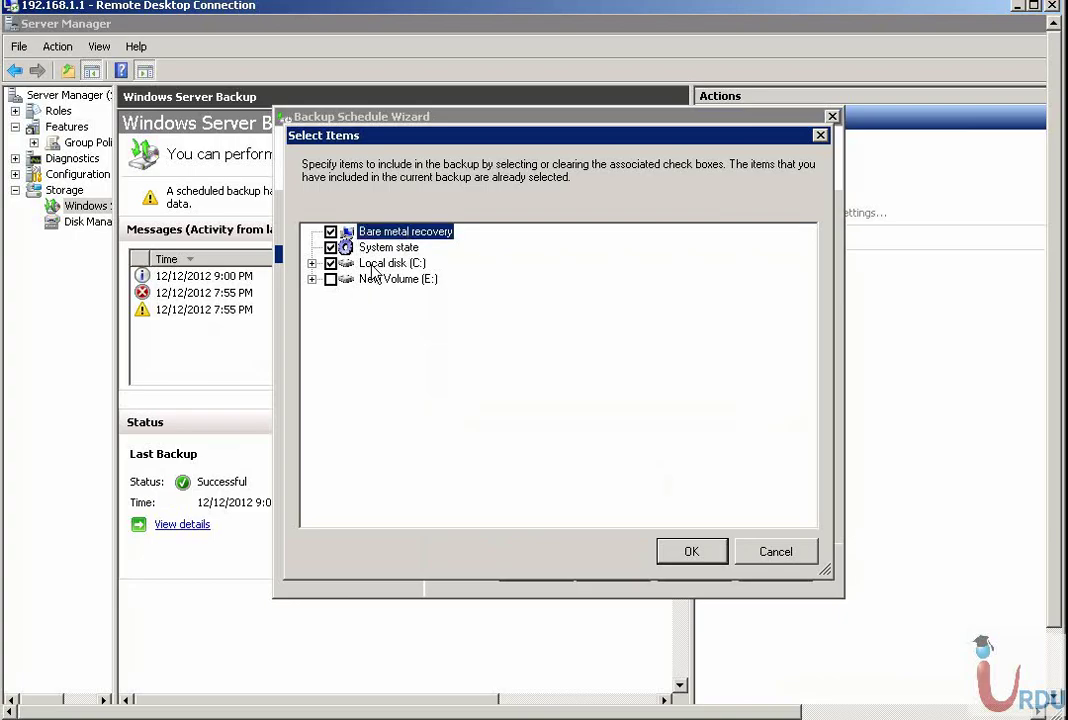
{"action": "left_click", "coordinate": [331, 232]}
{"action": "left_click", "coordinate": [331, 247]}
{"action": "left_click", "coordinate": [331, 263]}
{"action": "left_click", "coordinate": [331, 247]}
{"action": "left_click", "coordinate": [373, 249]}
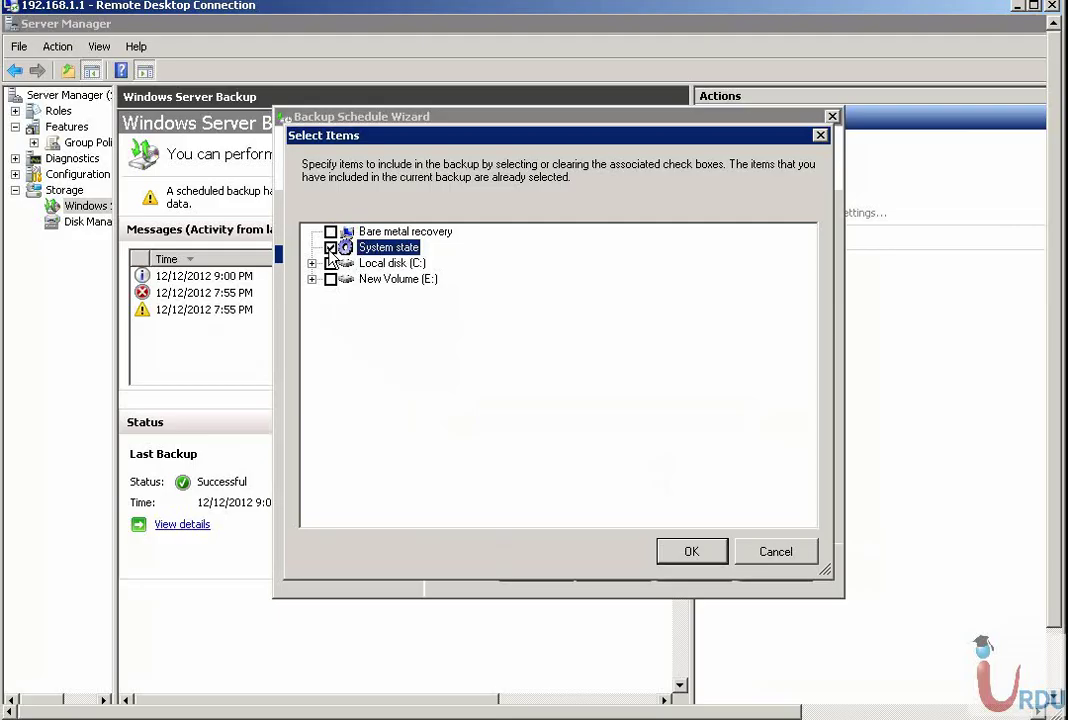
{"action": "left_click", "coordinate": [330, 248]}
Step: Include only My critical Folder from Local disk (C:) in the scheduled backup
{"action": "left_click", "coordinate": [312, 263]}
{"action": "left_click", "coordinate": [349, 327]}
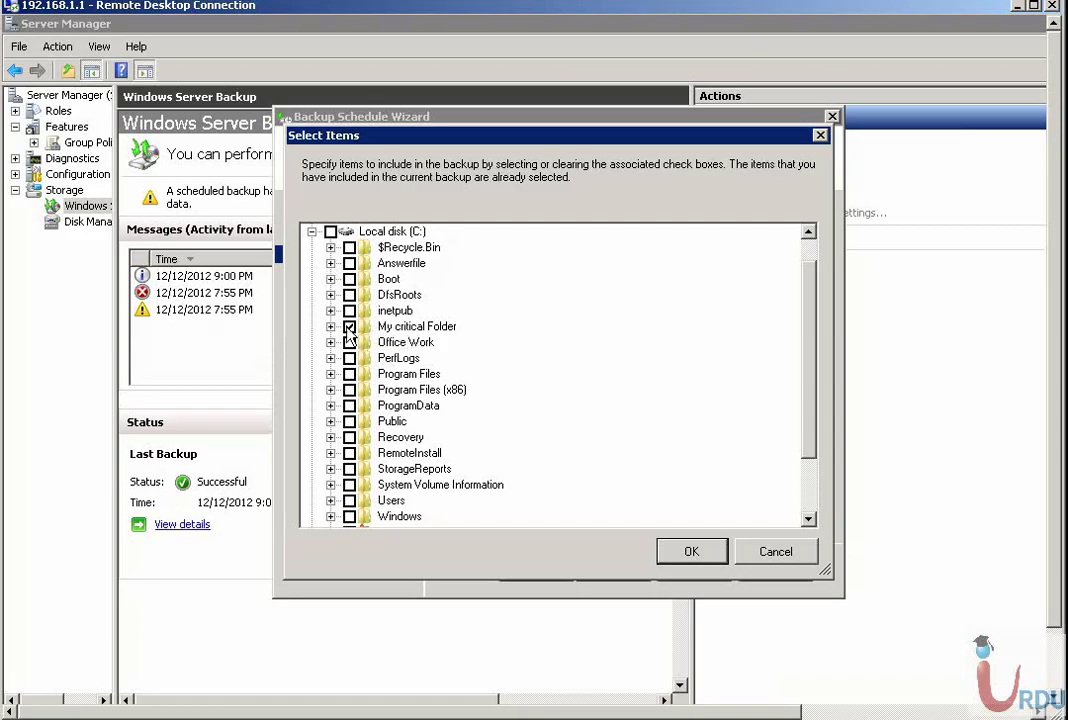
{"action": "left_click", "coordinate": [331, 327]}
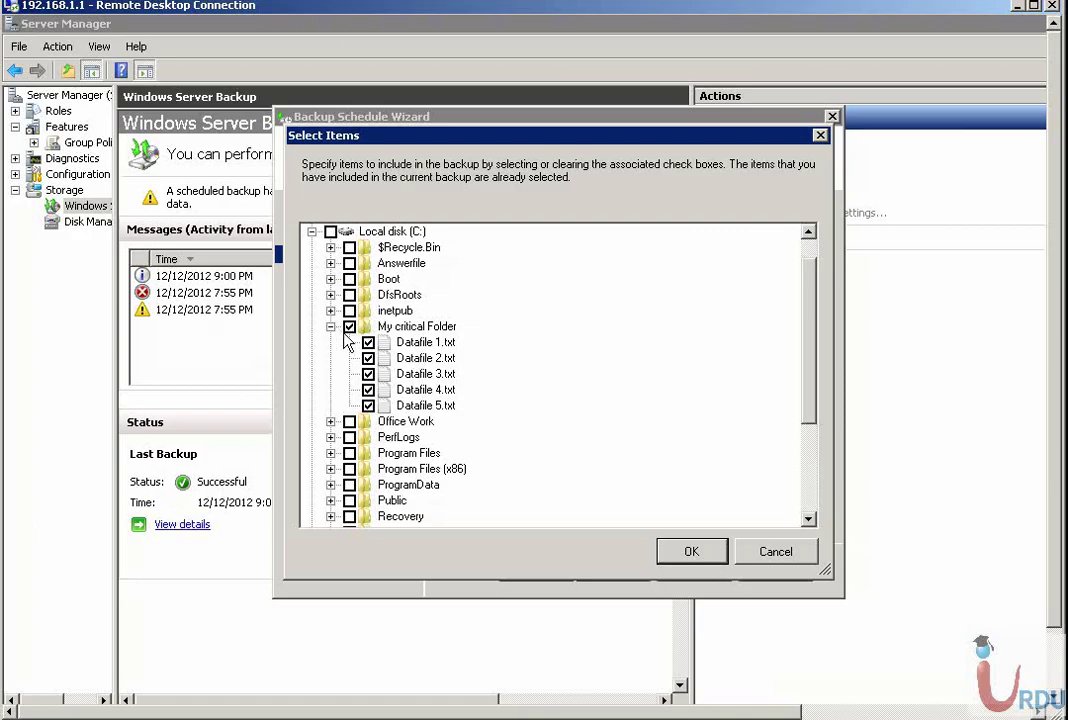
{"action": "left_click", "coordinate": [331, 327]}
{"action": "left_click", "coordinate": [689, 551]}
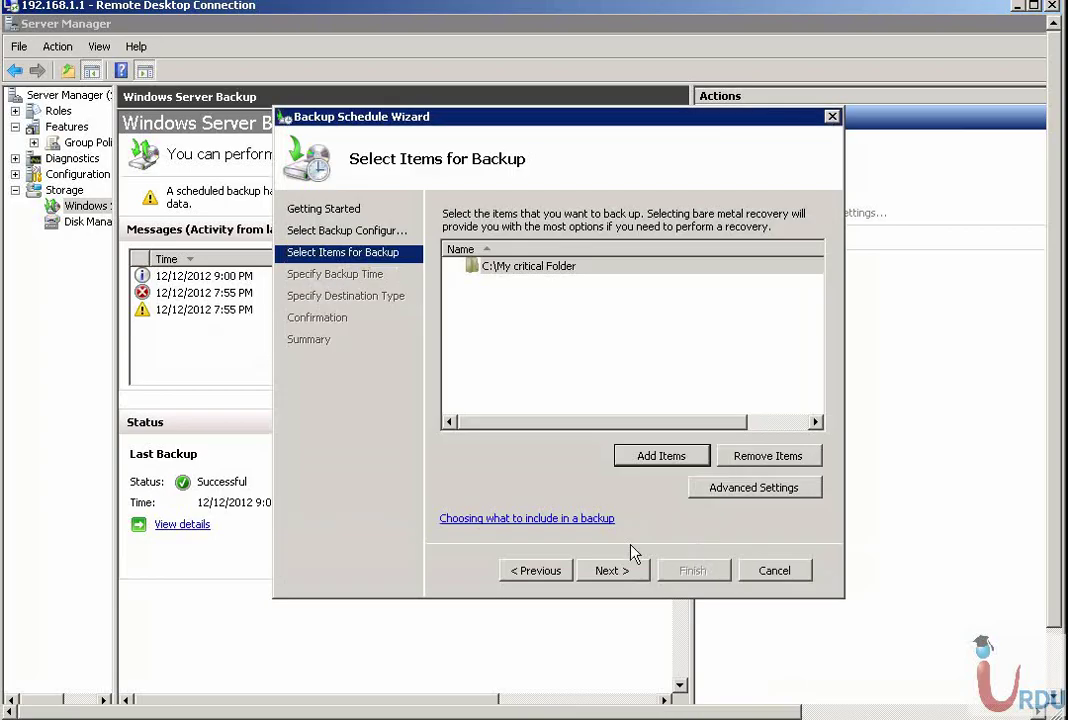
Step: Review the VSS settings and file exclusions in the advanced settings of the backup items
{"action": "left_click", "coordinate": [715, 492]}
{"action": "left_click", "coordinate": [408, 170]}
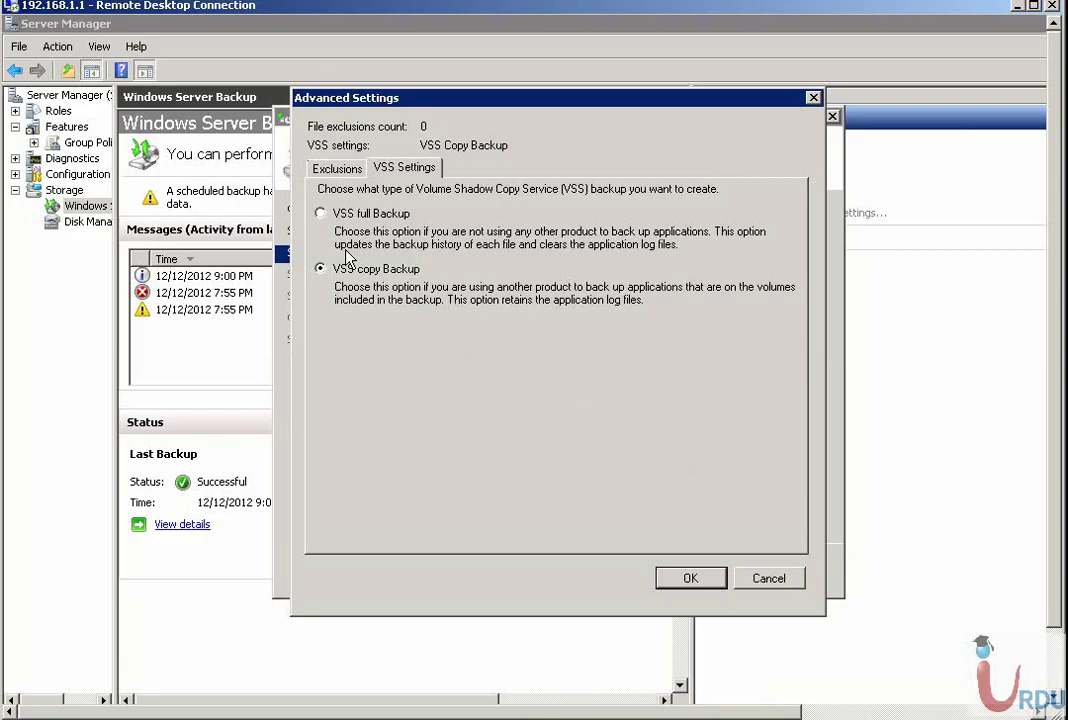
{"action": "left_click", "coordinate": [342, 170]}
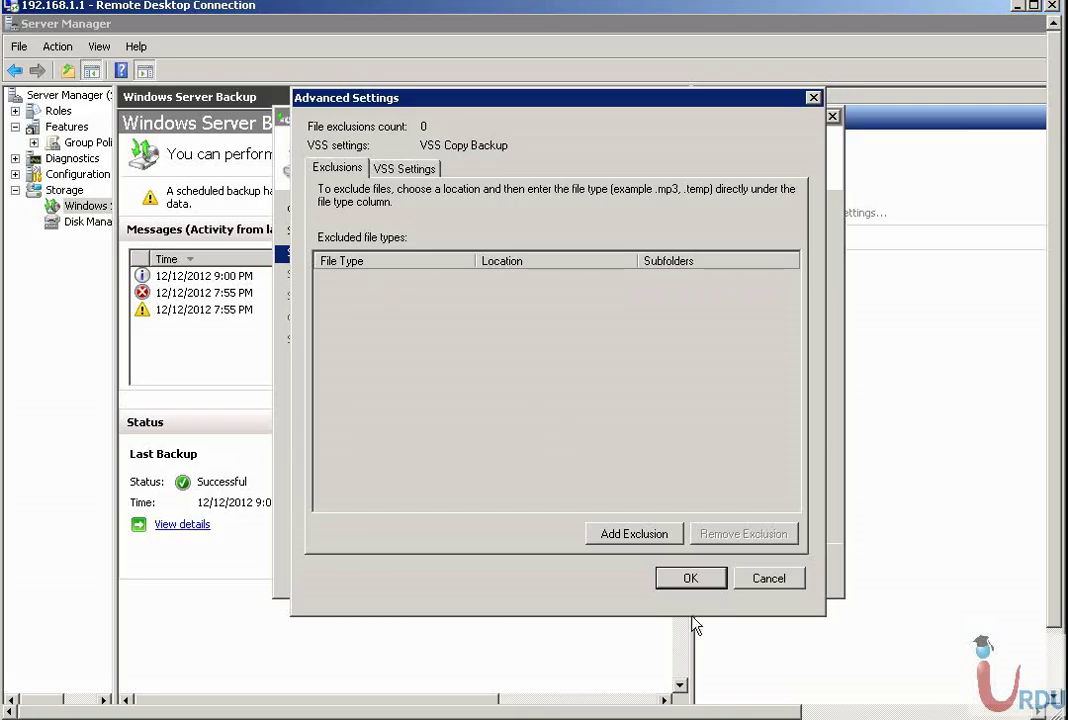
{"action": "left_click", "coordinate": [690, 578]}
Step: Schedule the backup to run once a day at 9:00 PM
{"action": "left_click", "coordinate": [614, 571]}
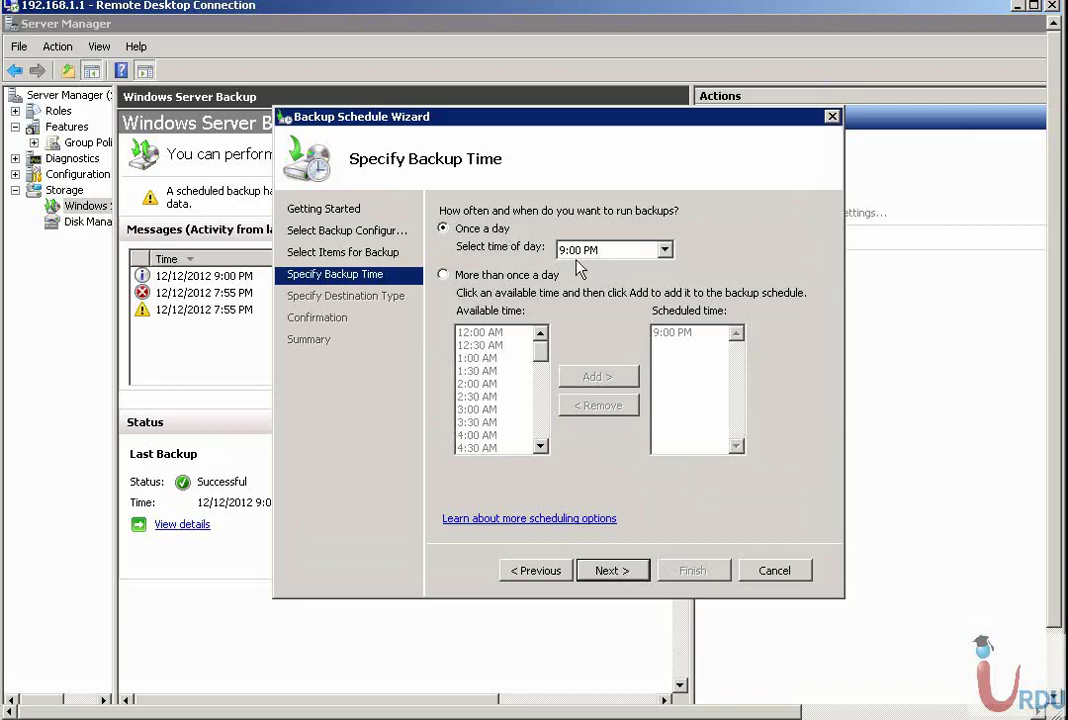
{"action": "left_click", "coordinate": [610, 251]}
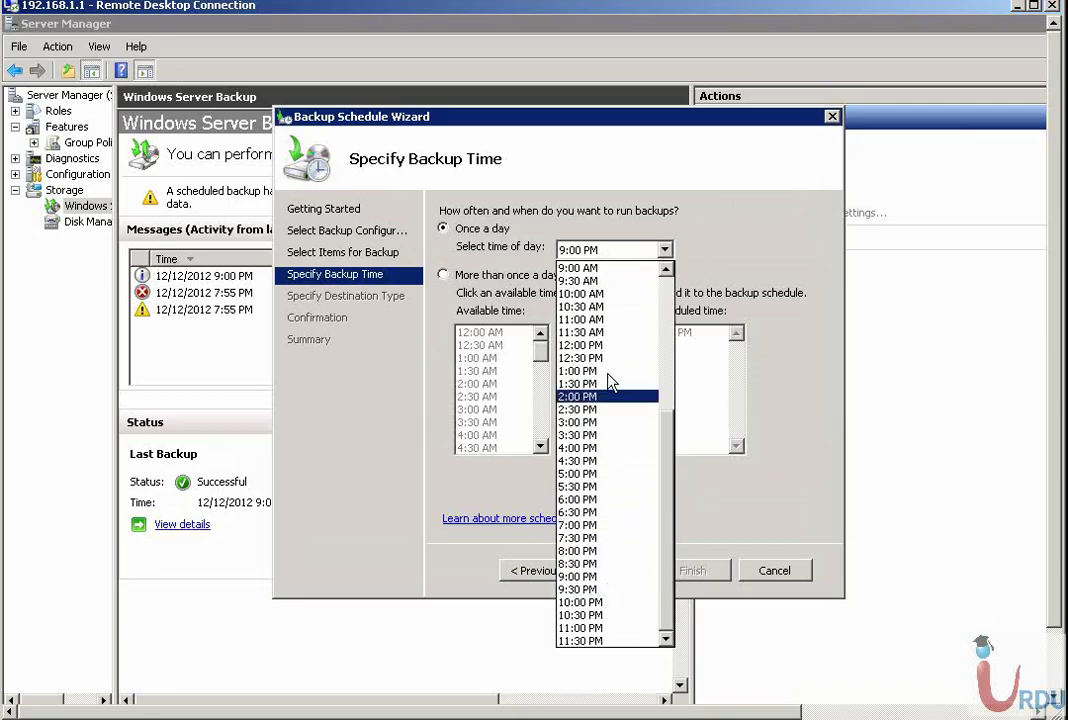
{"action": "left_click", "coordinate": [578, 577]}
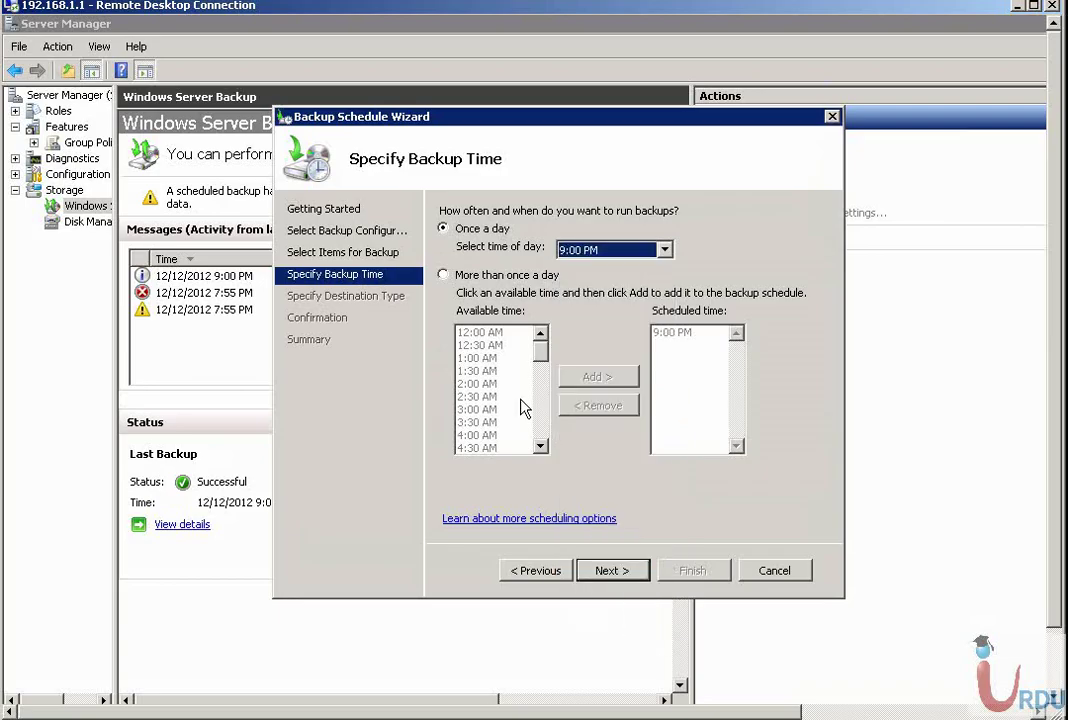
{"action": "left_click", "coordinate": [605, 571]}
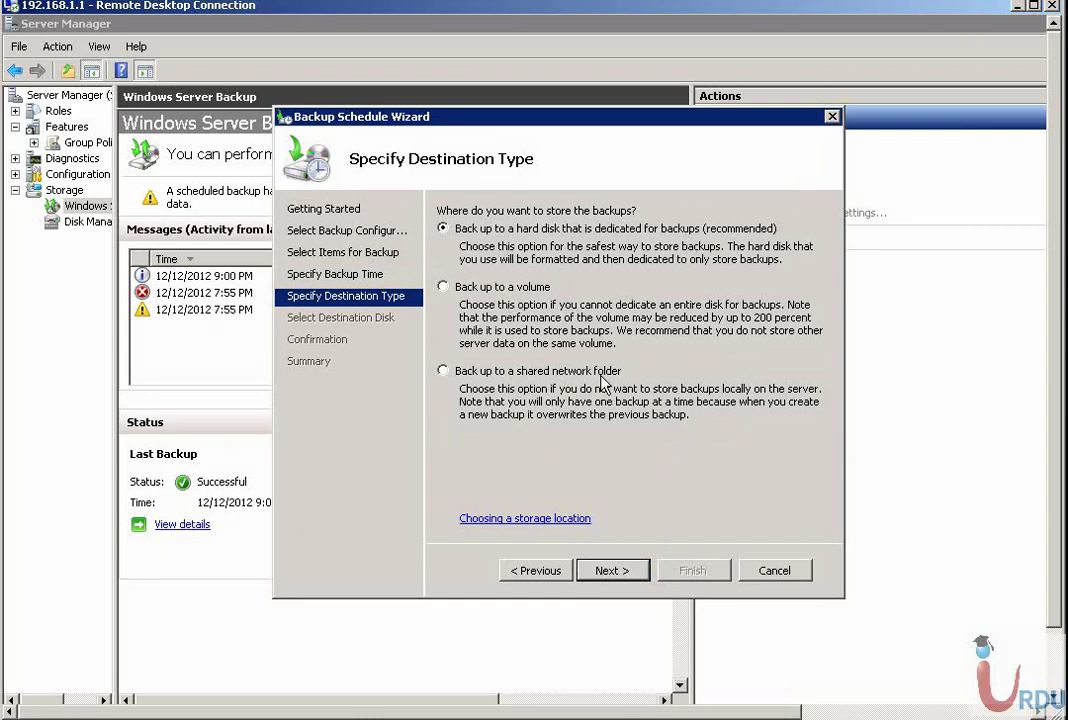
Step: Set New Volume (E:) as the destination volume for the backups and create the backup schedule
{"action": "left_click", "coordinate": [609, 573]}
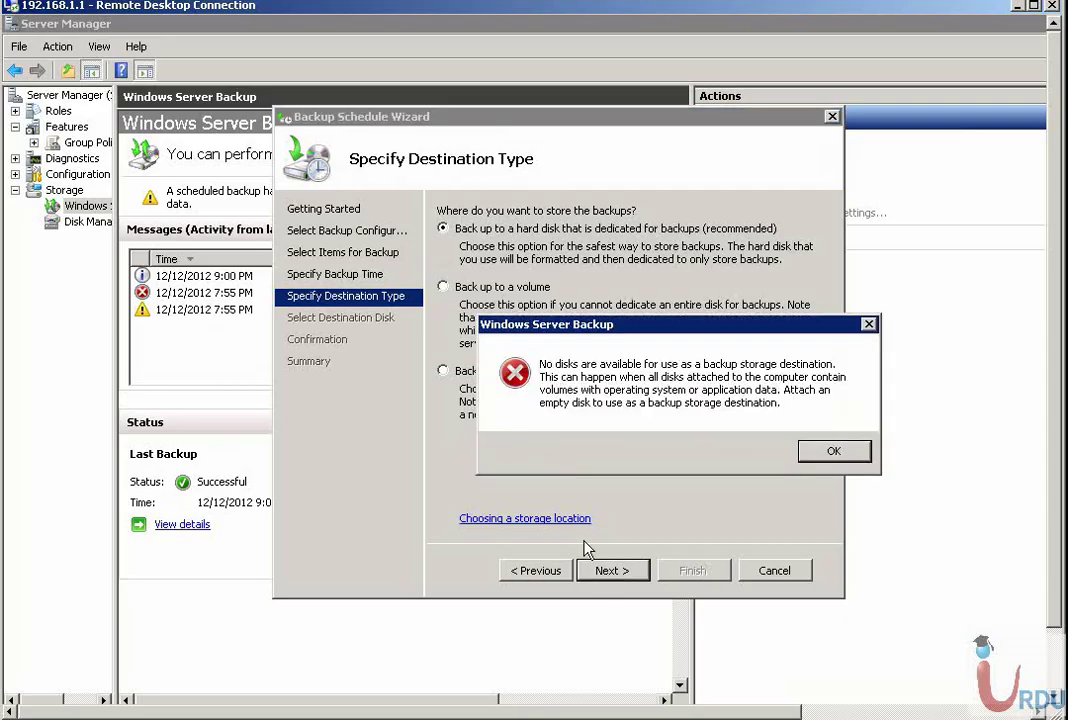
{"action": "left_click", "coordinate": [834, 456]}
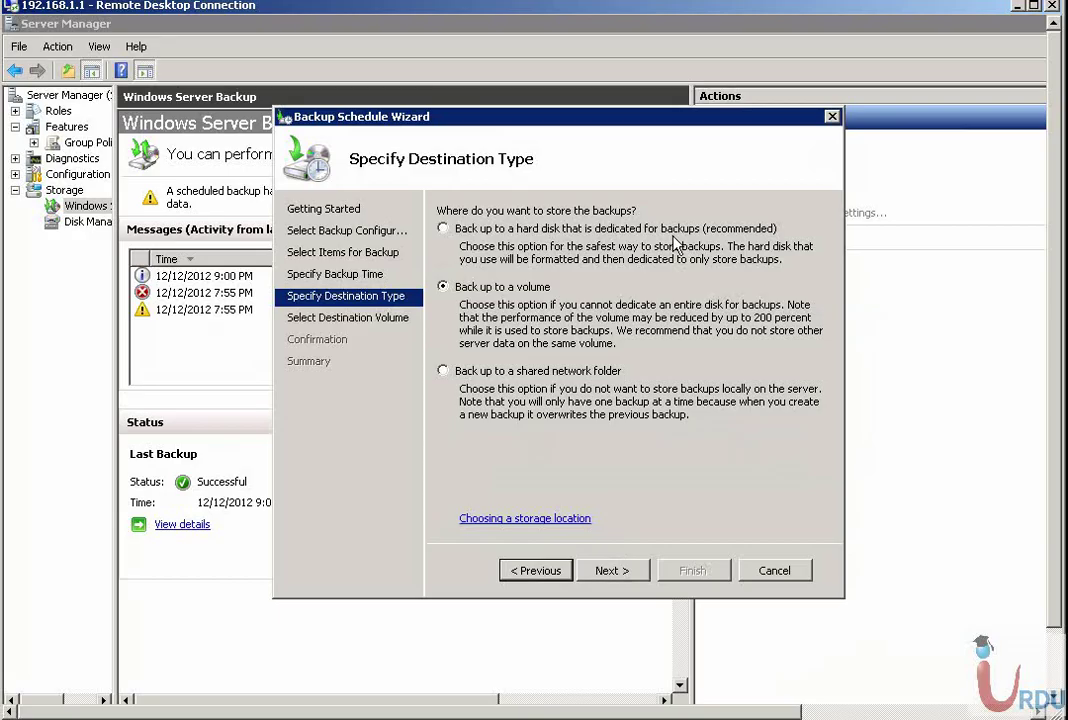
{"action": "left_click", "coordinate": [610, 574]}
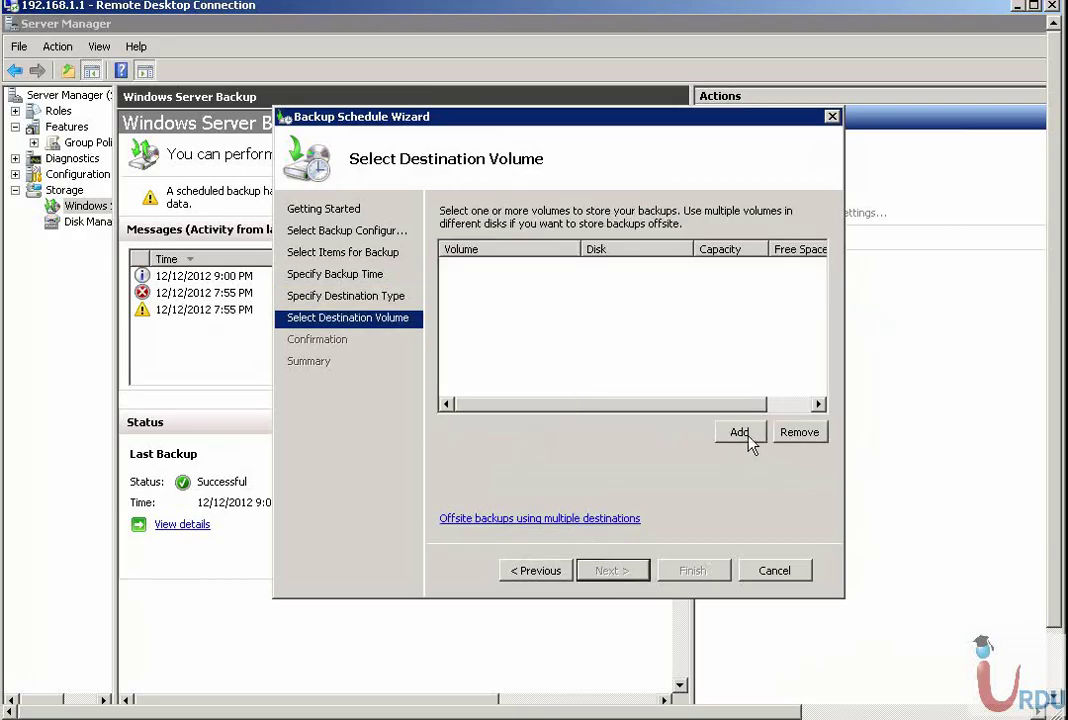
{"action": "left_click", "coordinate": [740, 434]}
{"action": "left_click", "coordinate": [420, 277]}
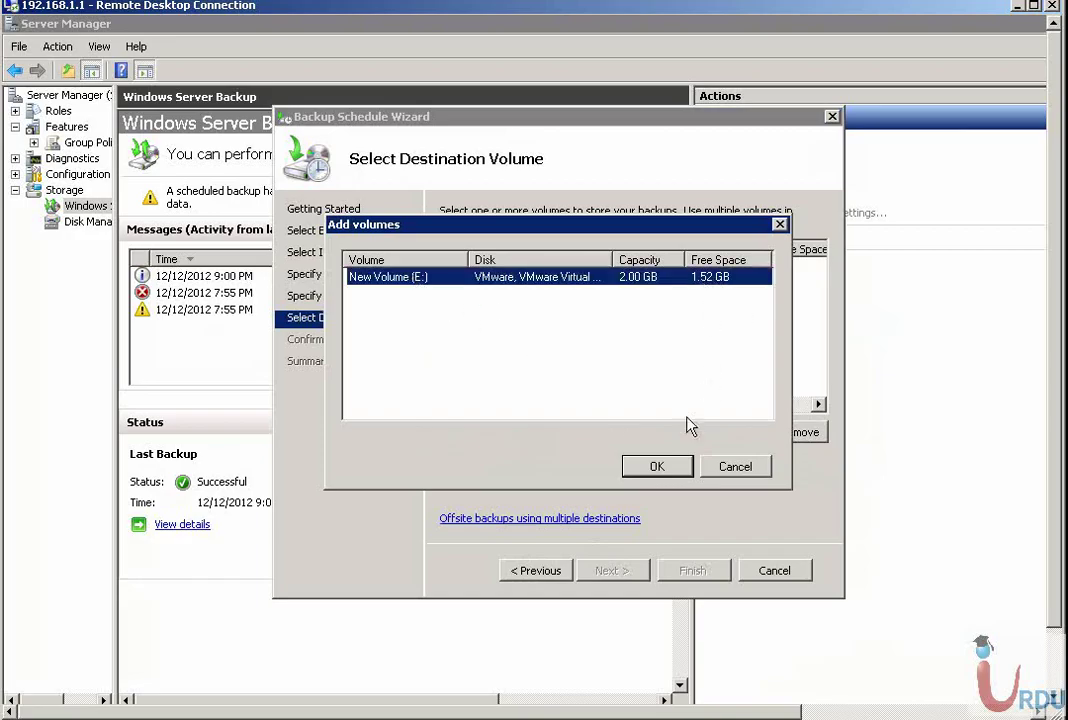
{"action": "left_click", "coordinate": [670, 465]}
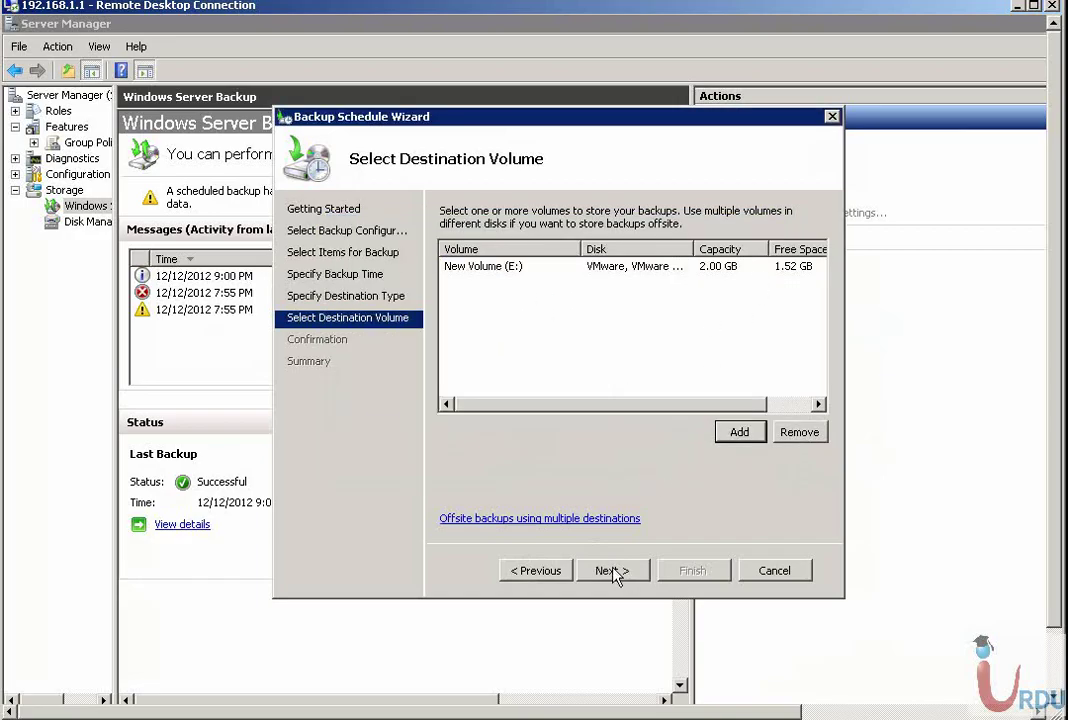
{"action": "left_click", "coordinate": [612, 571]}
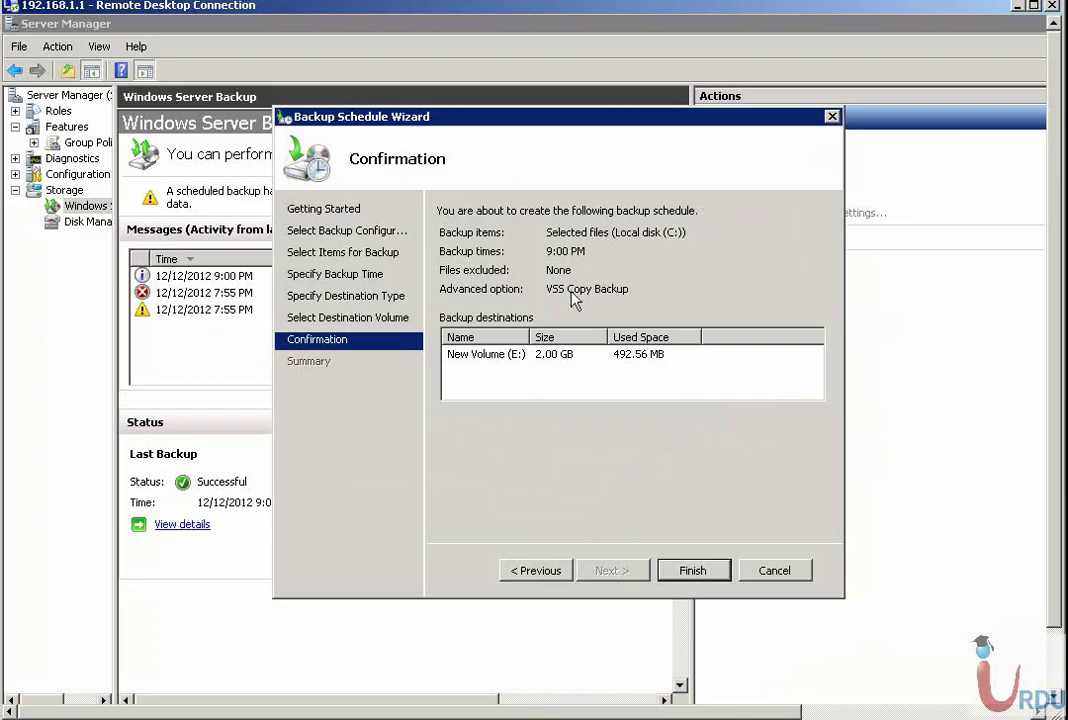
{"action": "left_click", "coordinate": [690, 578]}
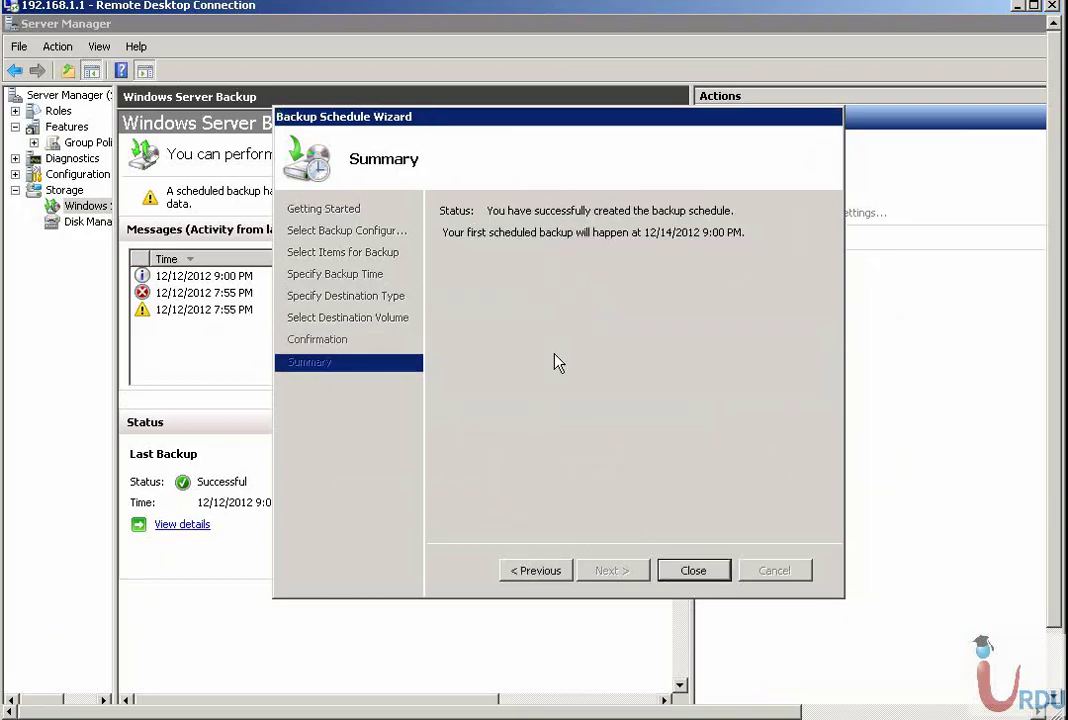
{"action": "left_click", "coordinate": [690, 573]}
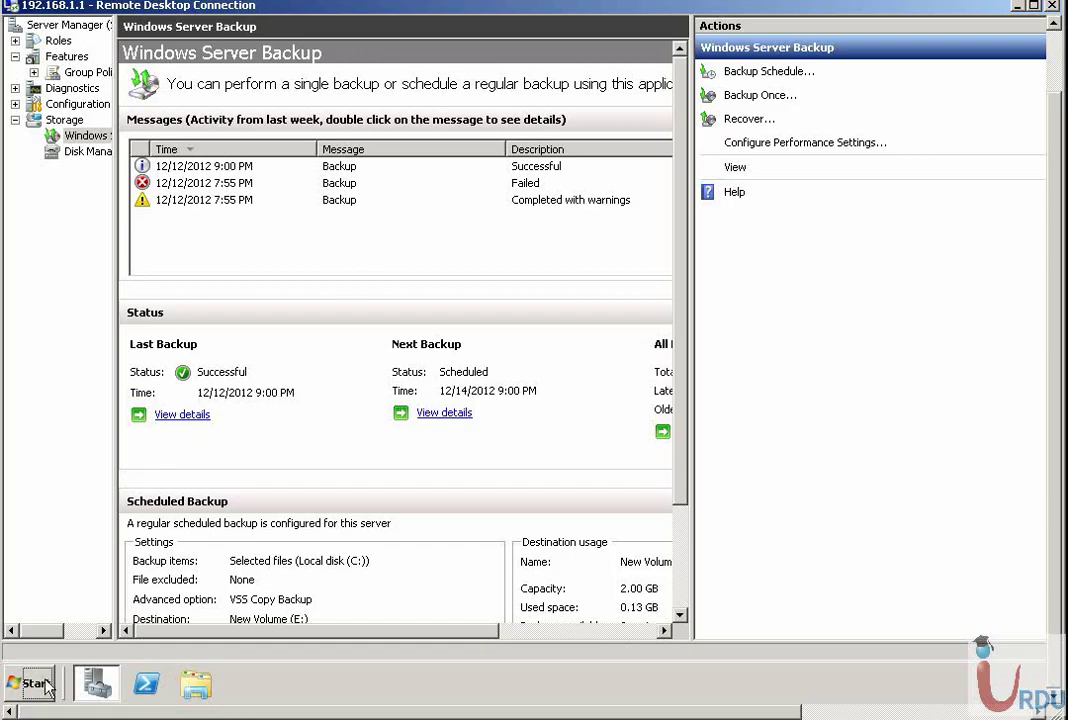
Step: Open Task Scheduler and display the tasks in the Backup folder under Microsoft\Windows in the library
{"action": "key", "text": "super"}
{"action": "mouse_move", "coordinate": [352, 515]}
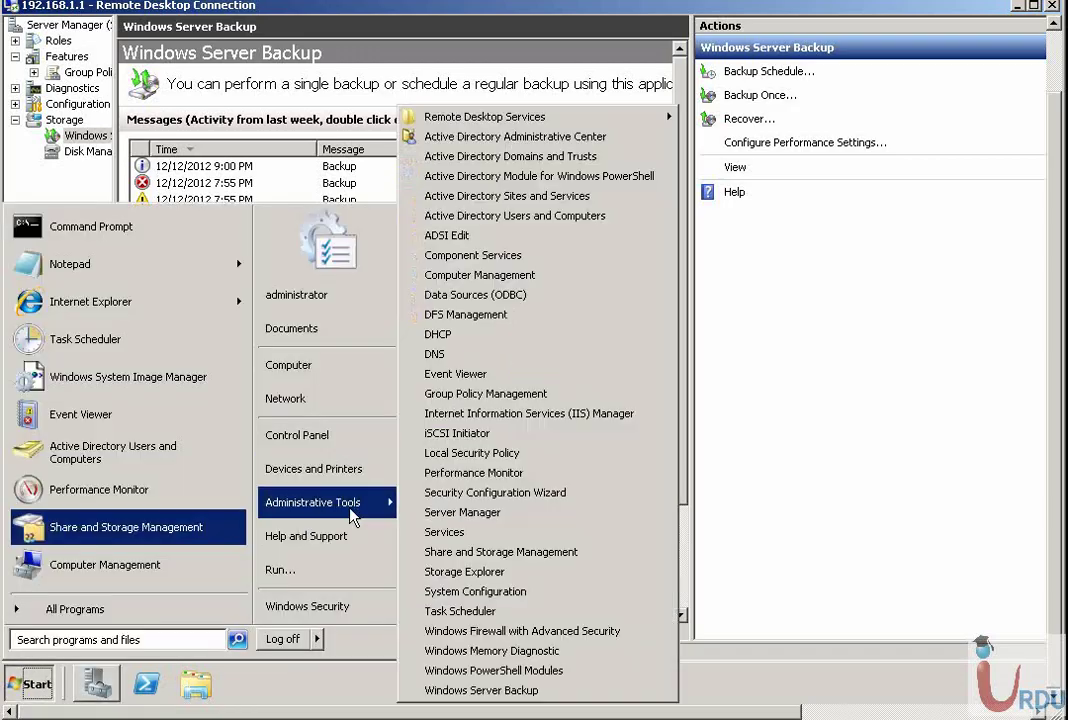
{"action": "left_click", "coordinate": [460, 611]}
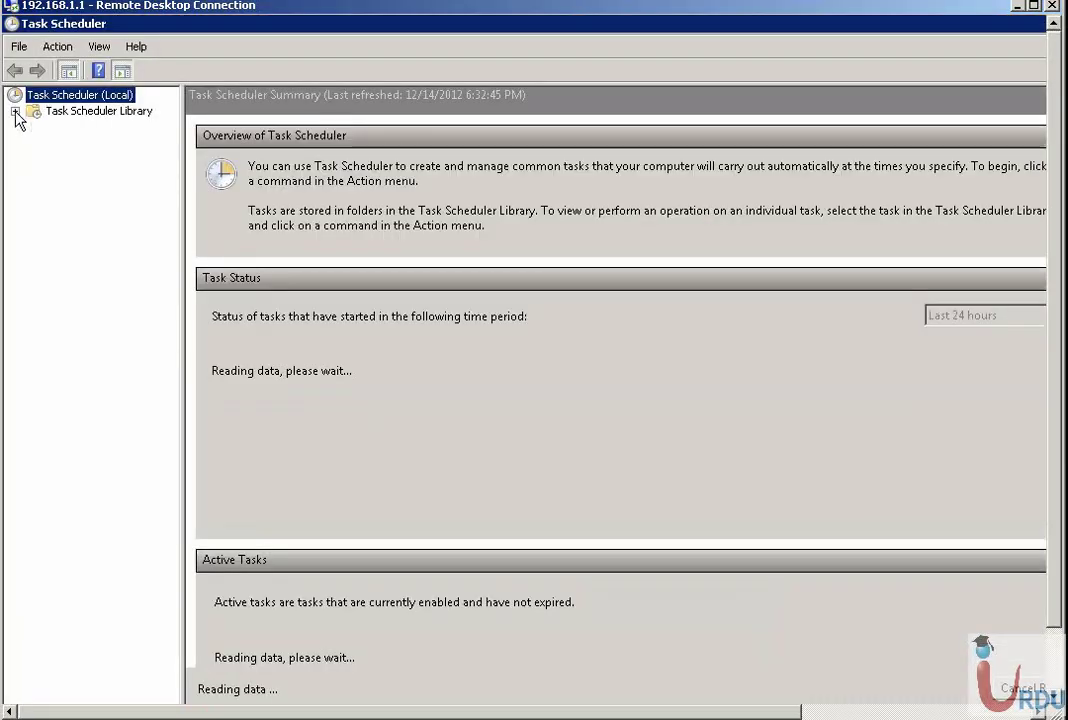
{"action": "left_click", "coordinate": [15, 112]}
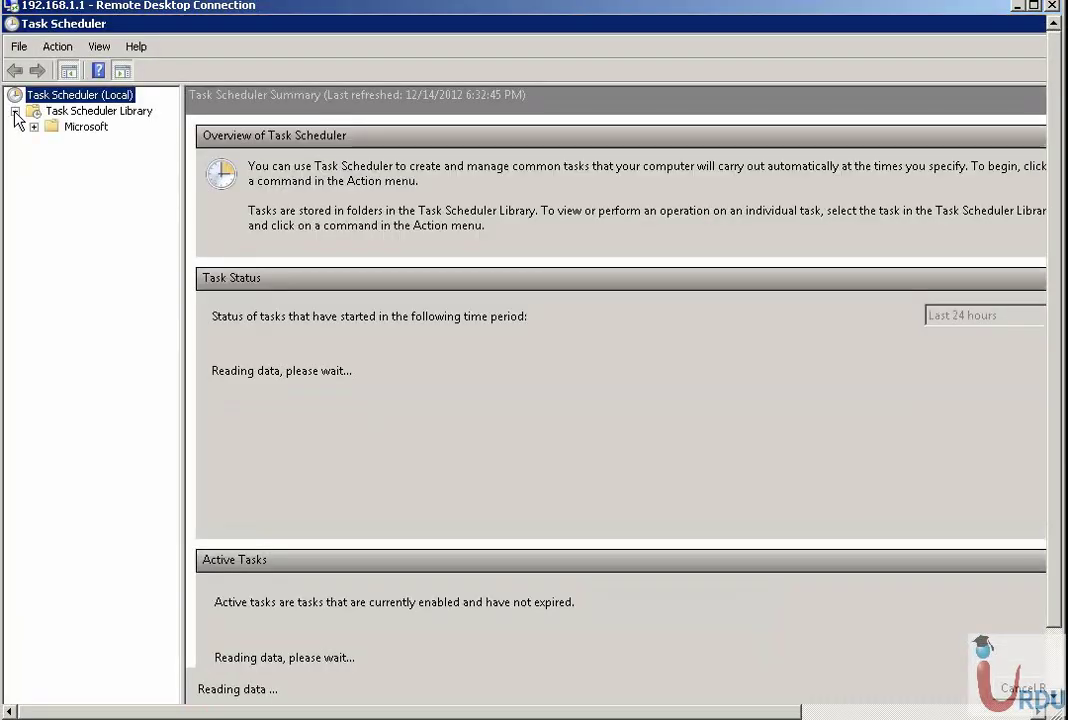
{"action": "left_click", "coordinate": [33, 127]}
{"action": "left_click", "coordinate": [53, 143]}
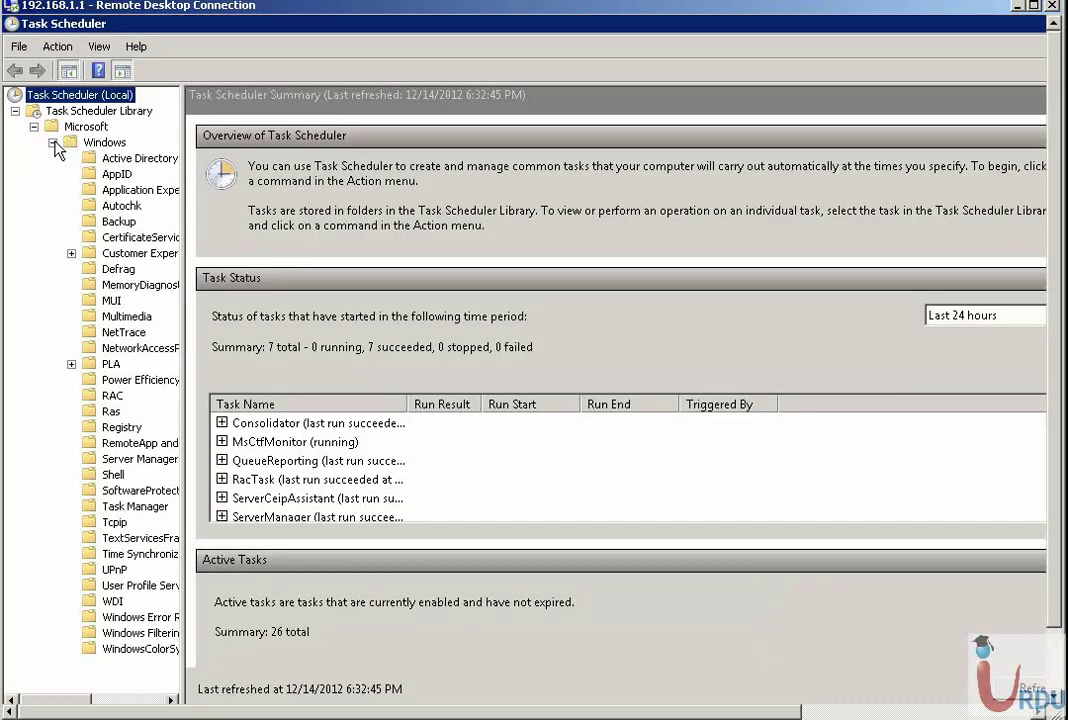
{"action": "left_click", "coordinate": [117, 224]}
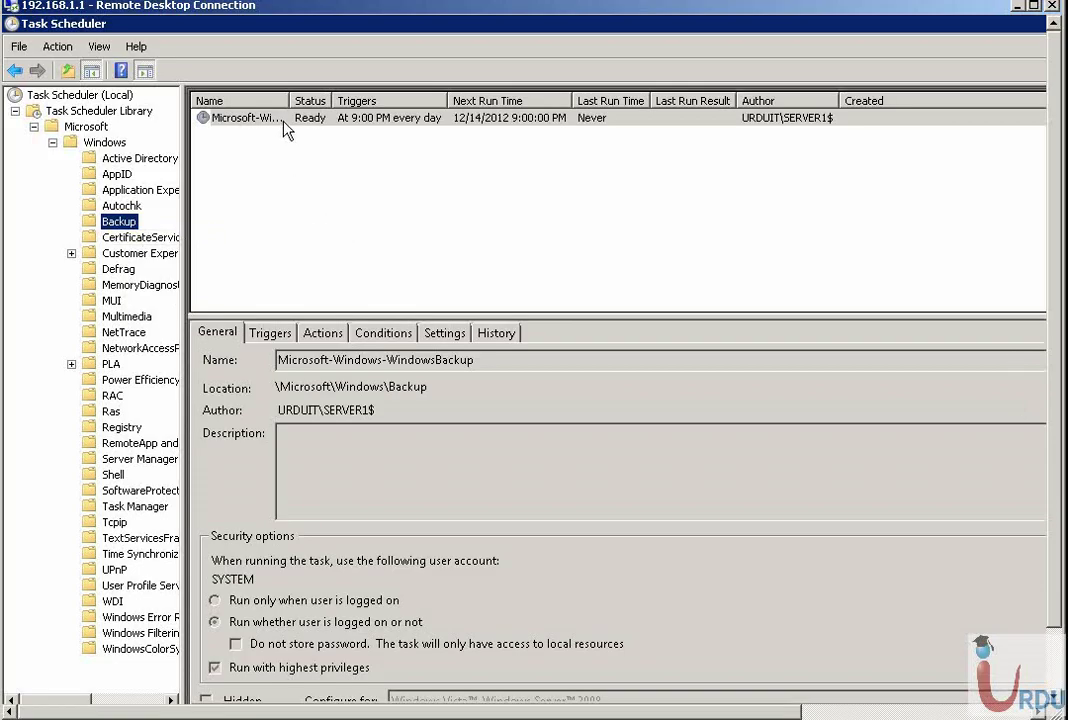
Step: Review the triggers, actions, conditions, settings and history in the properties of the Microsoft-Windows-WindowsBackup task
{"action": "left_click", "coordinate": [284, 121]}
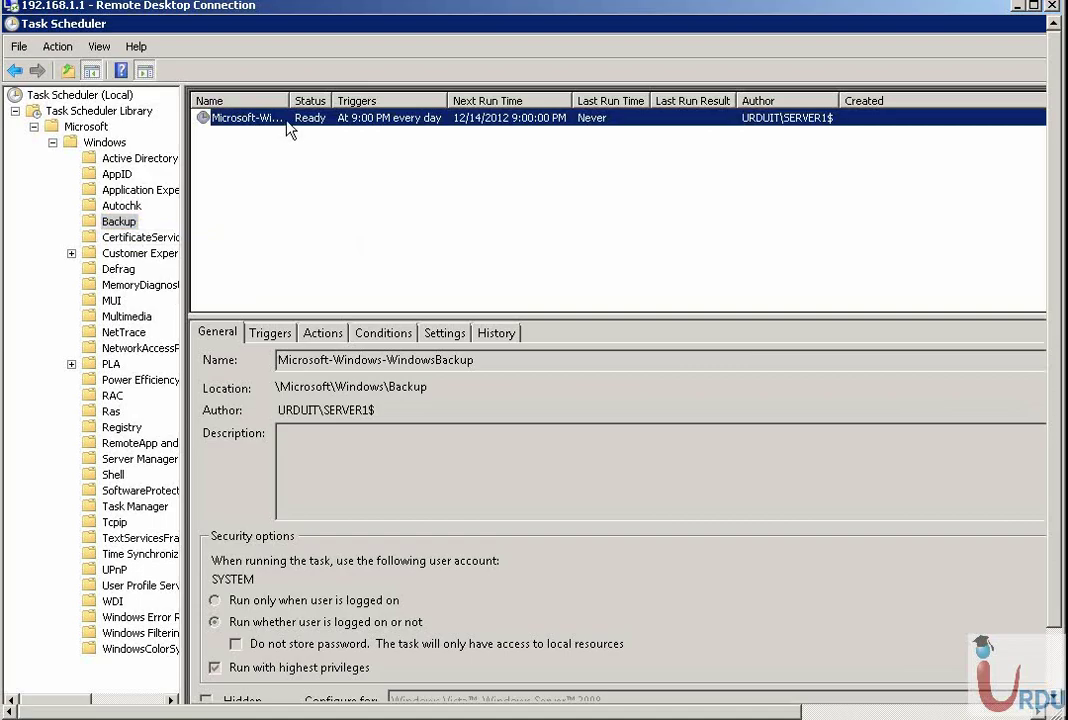
{"action": "right_click", "coordinate": [287, 121]}
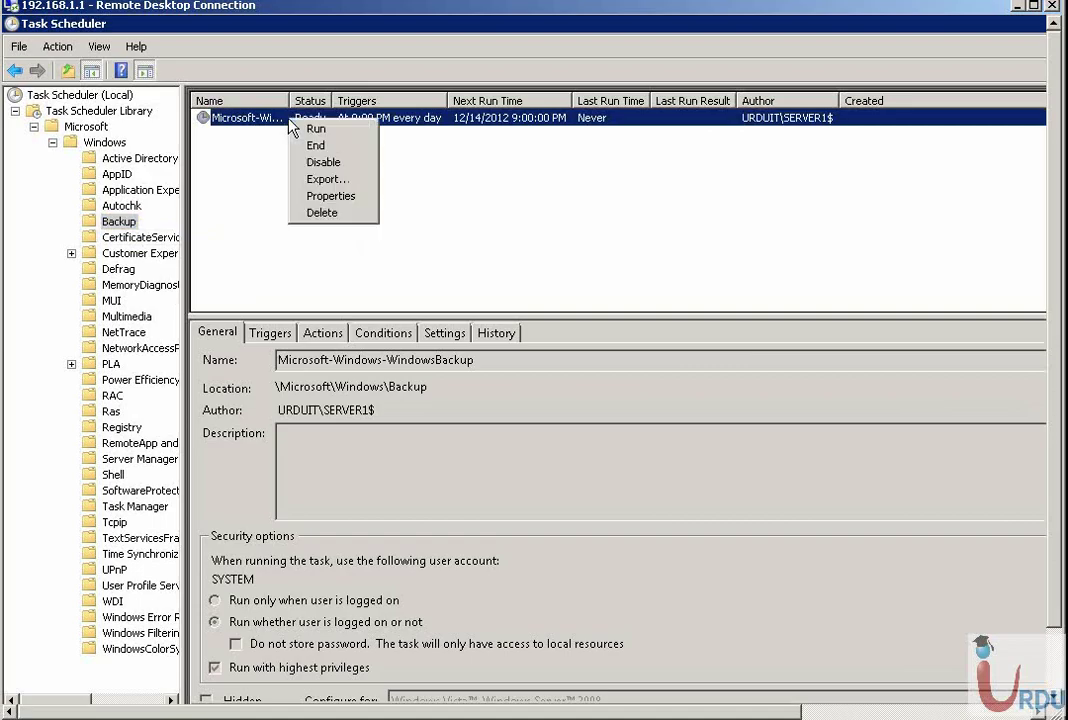
{"action": "left_click", "coordinate": [323, 197]}
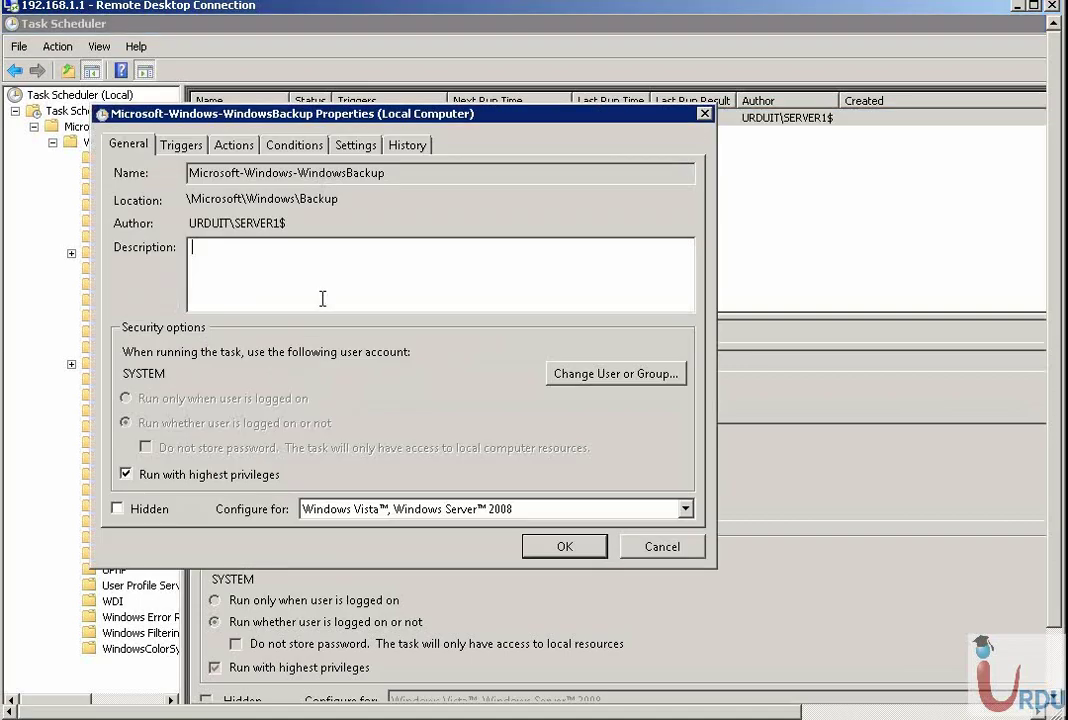
{"action": "left_click", "coordinate": [181, 145]}
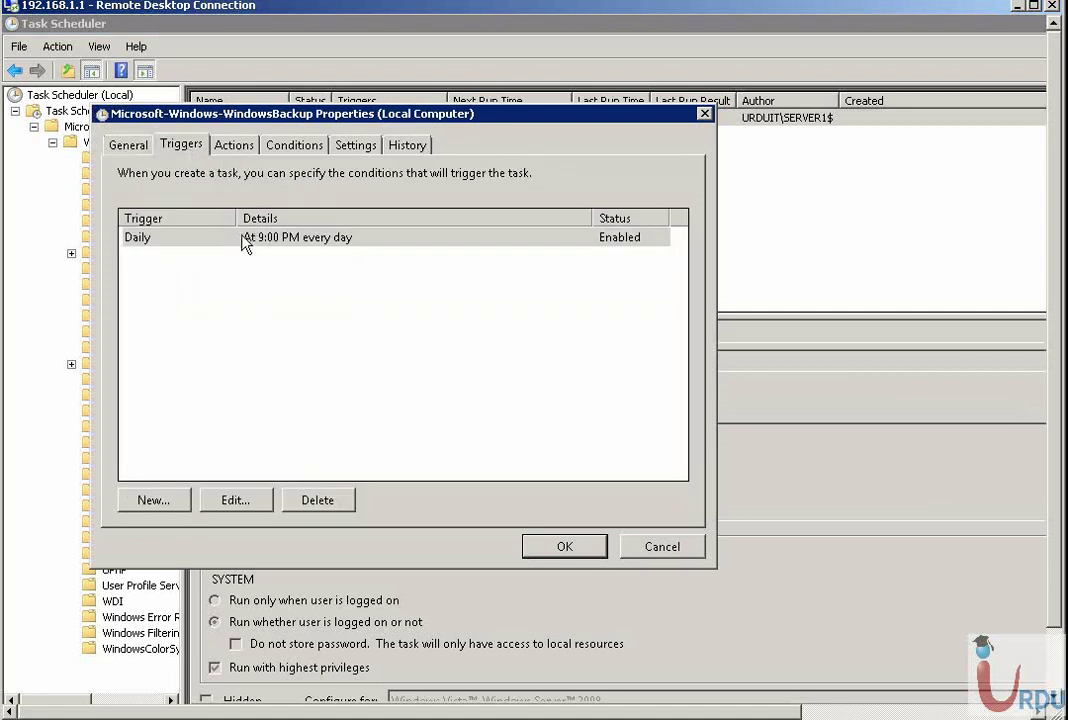
{"action": "left_click", "coordinate": [238, 149]}
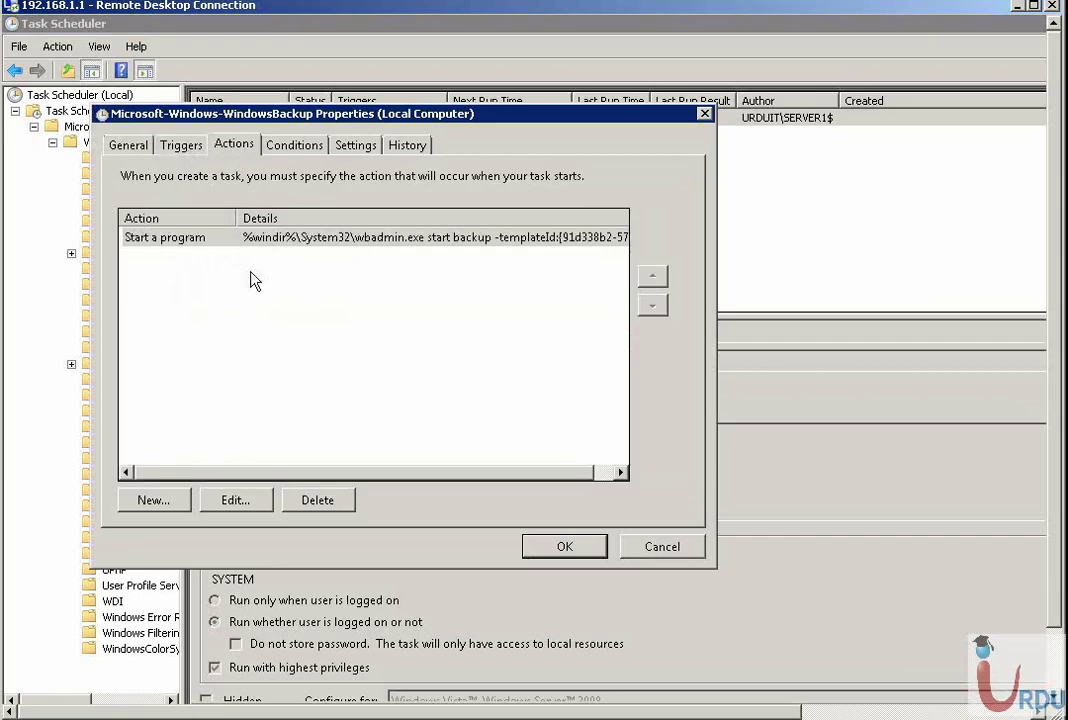
{"action": "left_click", "coordinate": [282, 148]}
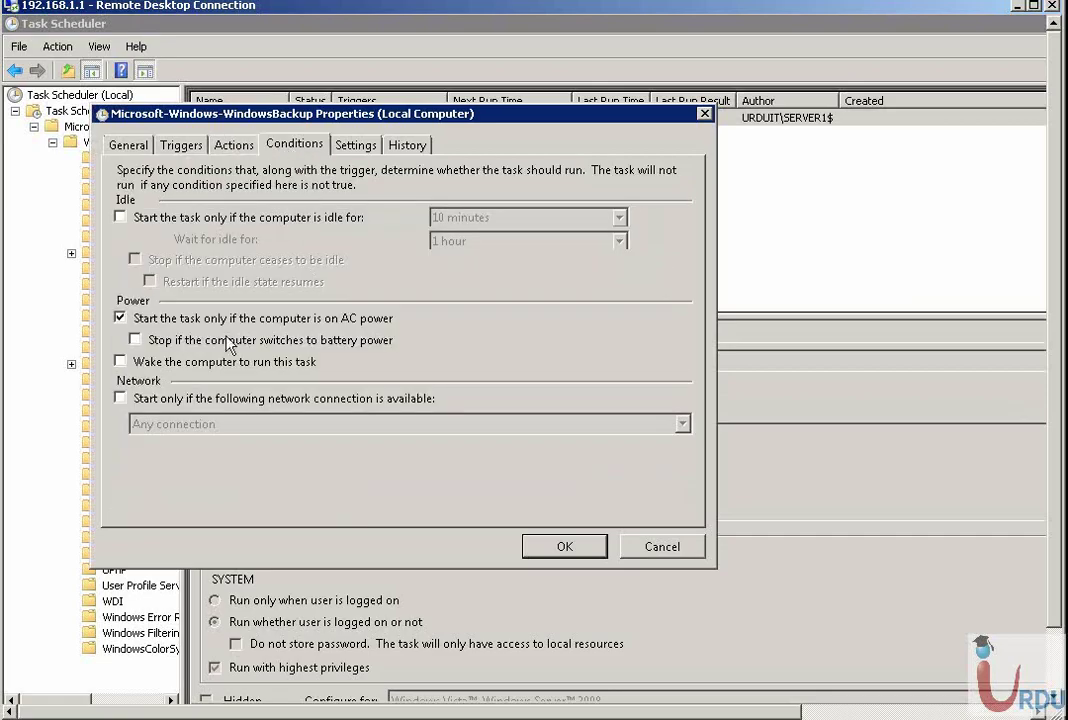
{"action": "left_click", "coordinate": [355, 145]}
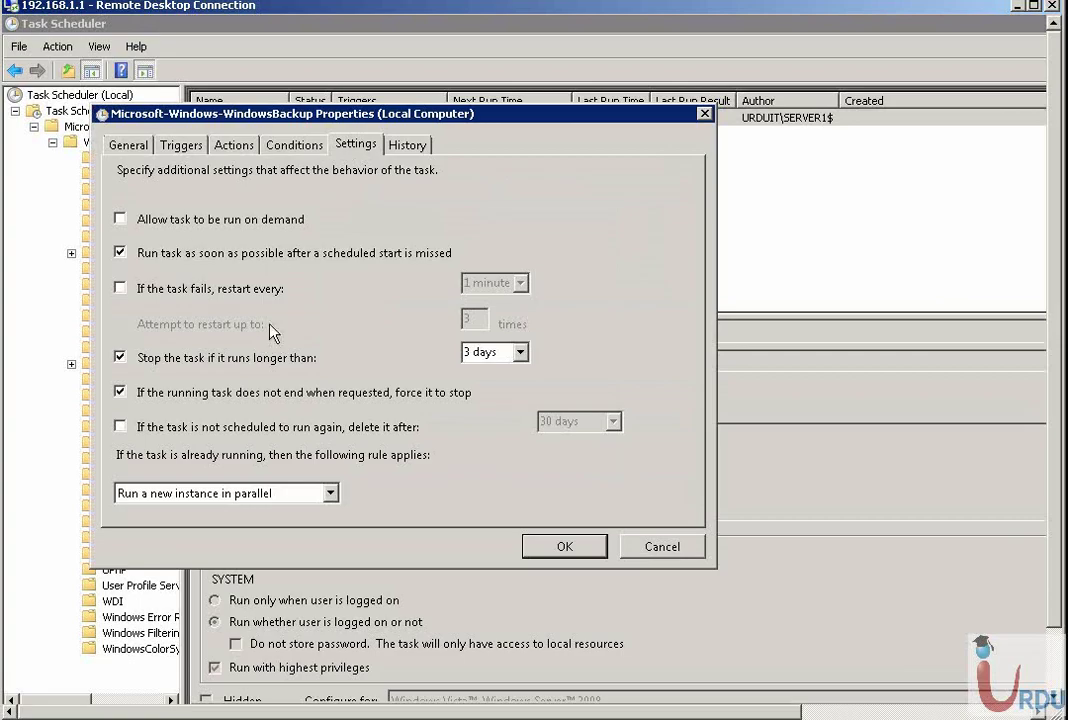
{"action": "left_click", "coordinate": [407, 145]}
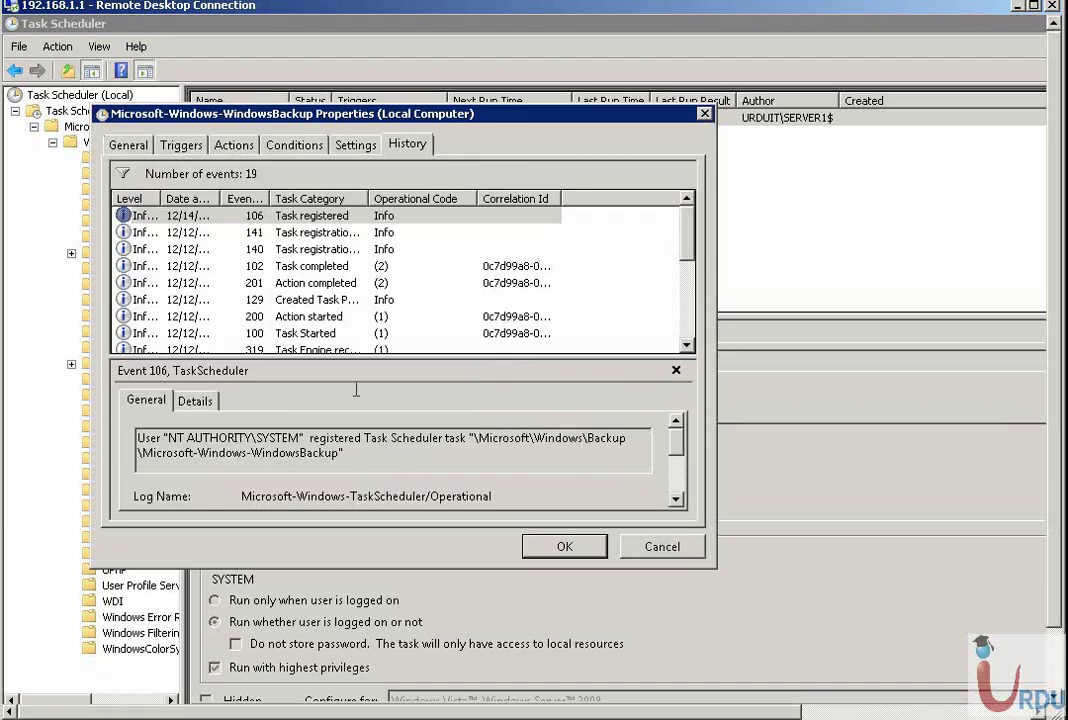
{"action": "left_click", "coordinate": [565, 547]}
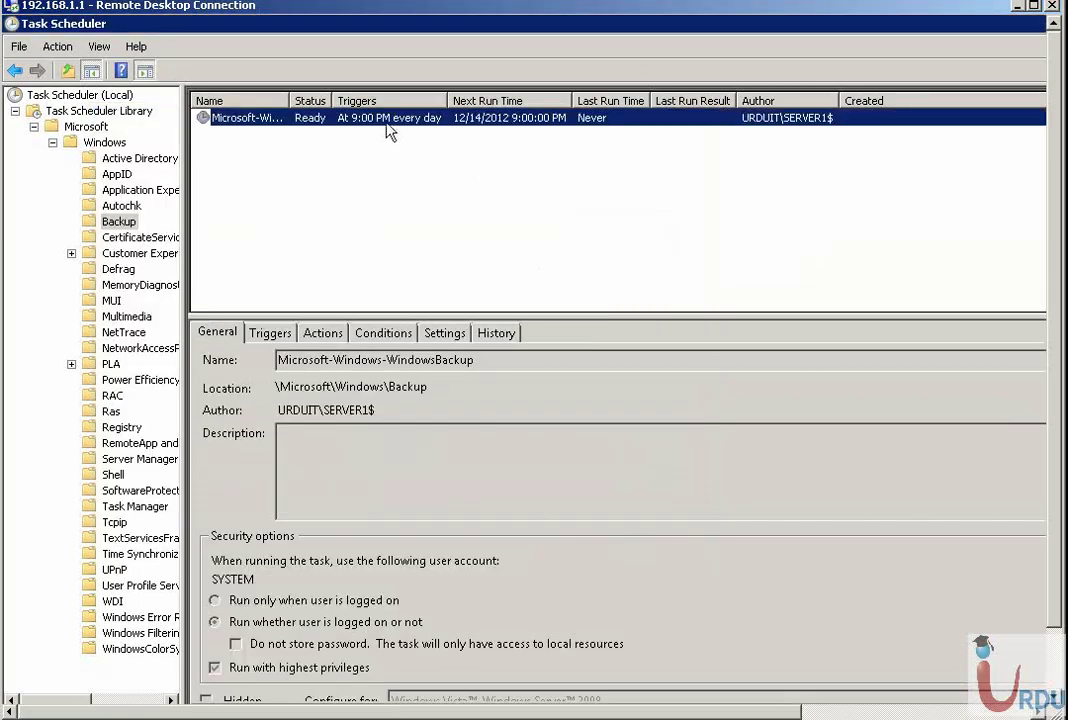
Step: Try to run the Microsoft-Windows-WindowsBackup task on demand
{"action": "right_click", "coordinate": [352, 122]}
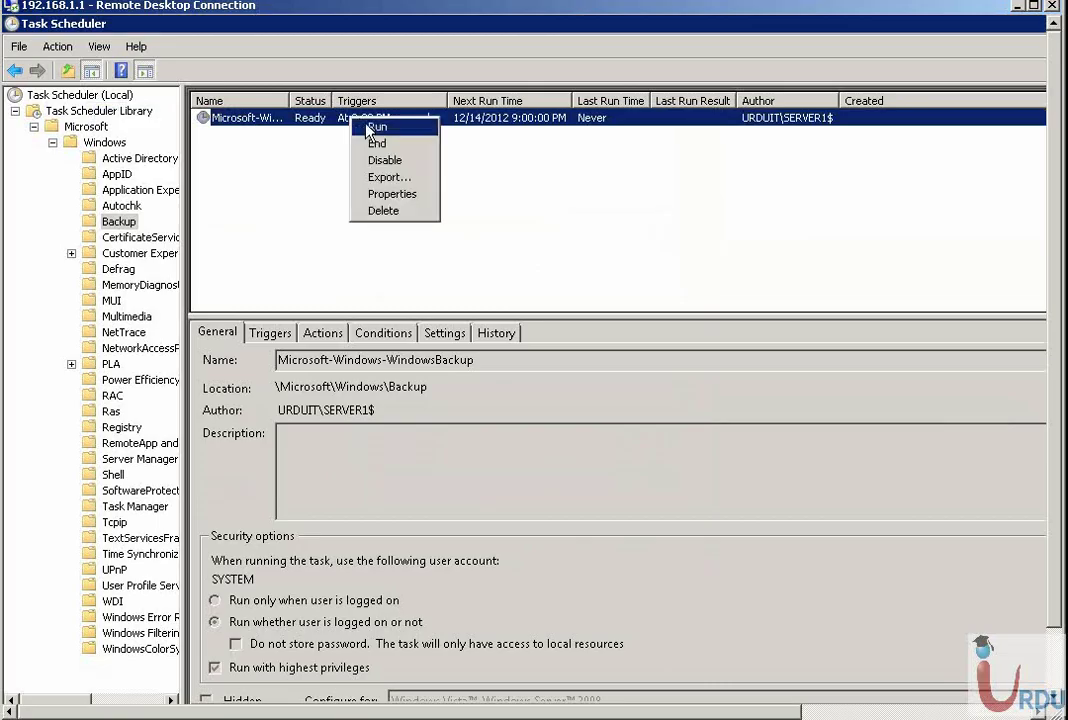
{"action": "left_click", "coordinate": [372, 125]}
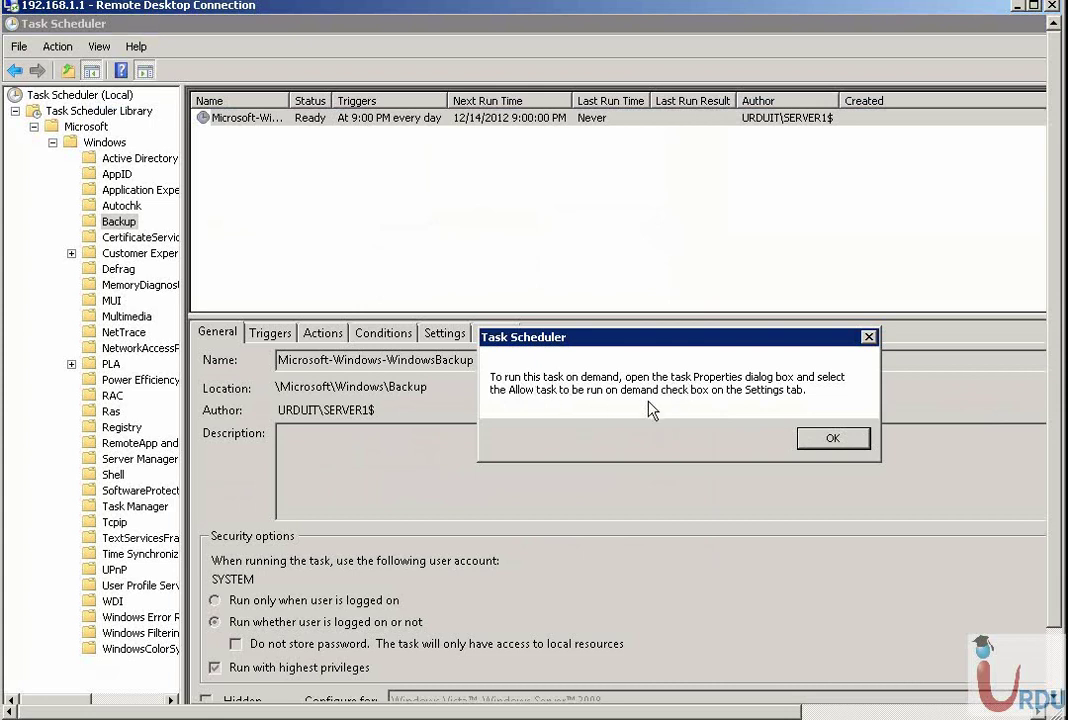
{"action": "left_click", "coordinate": [833, 439]}
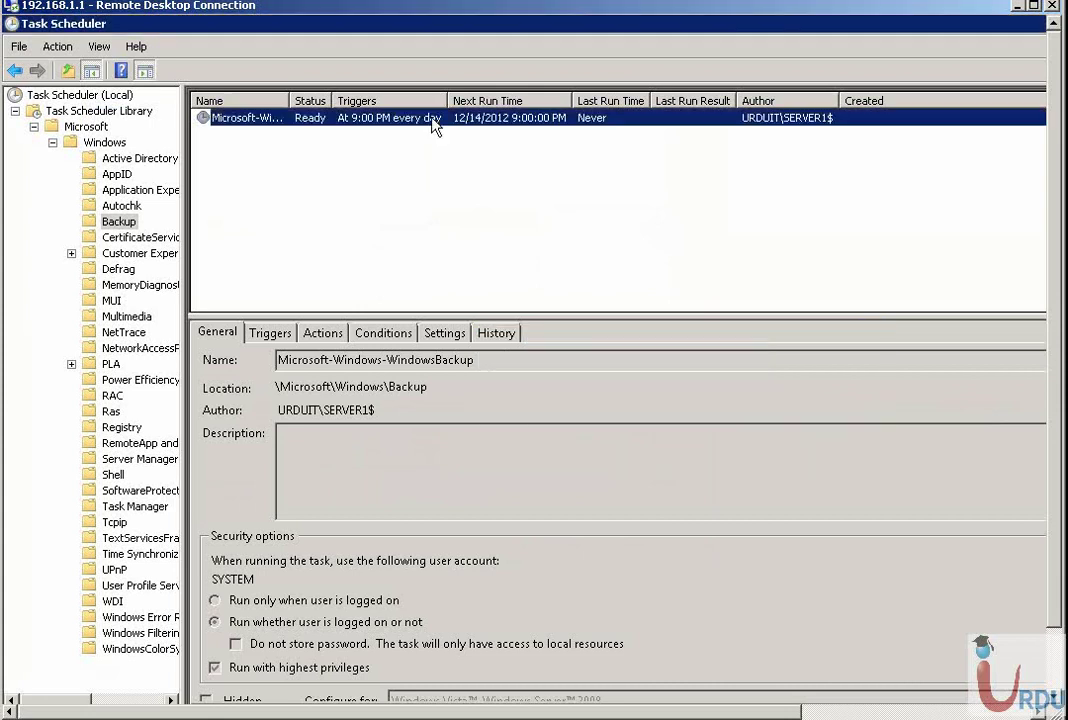
Step: Allow the Microsoft-Windows-WindowsBackup task to be run on demand in its properties
{"action": "right_click", "coordinate": [434, 122]}
{"action": "left_click", "coordinate": [465, 200]}
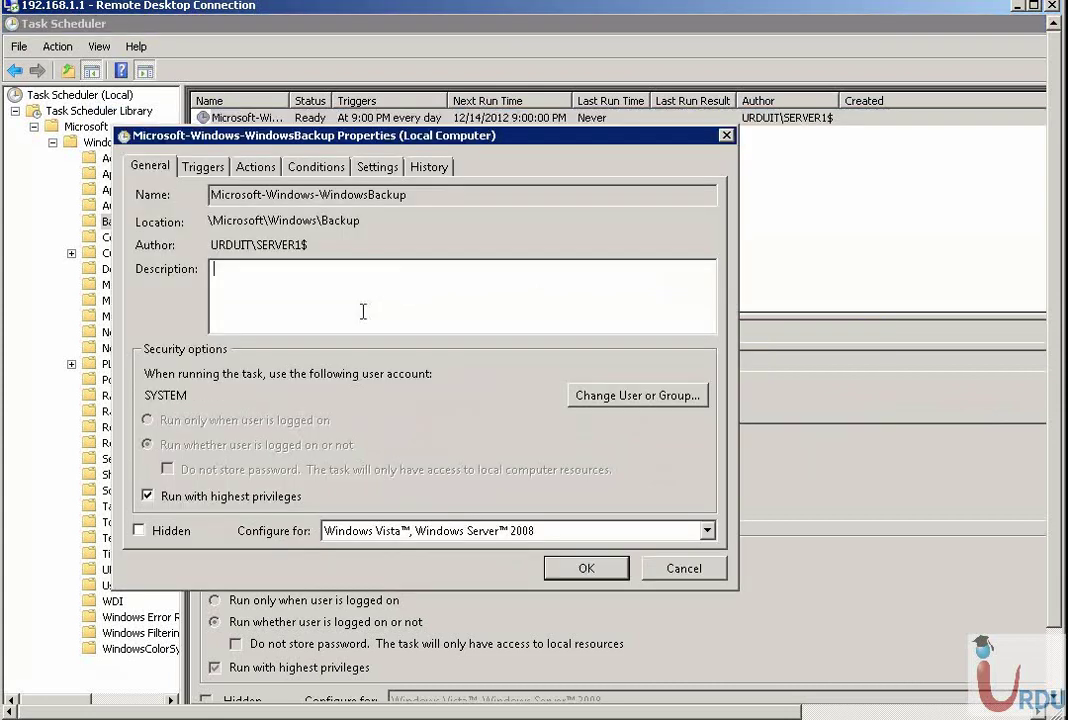
{"action": "left_click", "coordinate": [379, 174]}
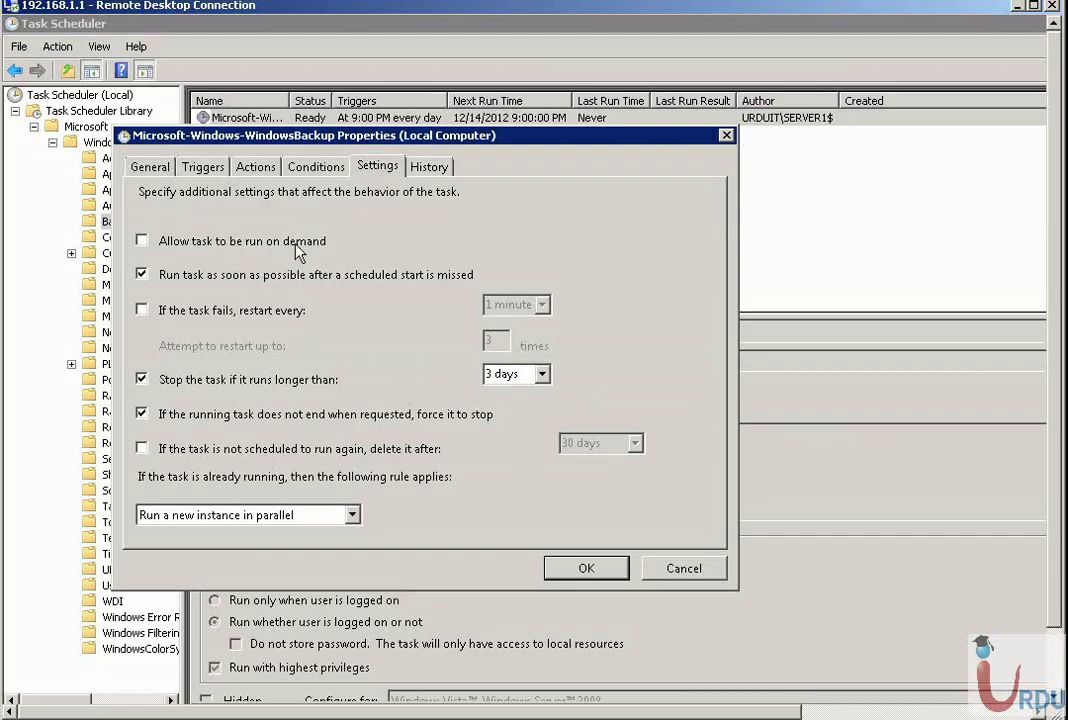
{"action": "left_click", "coordinate": [142, 241]}
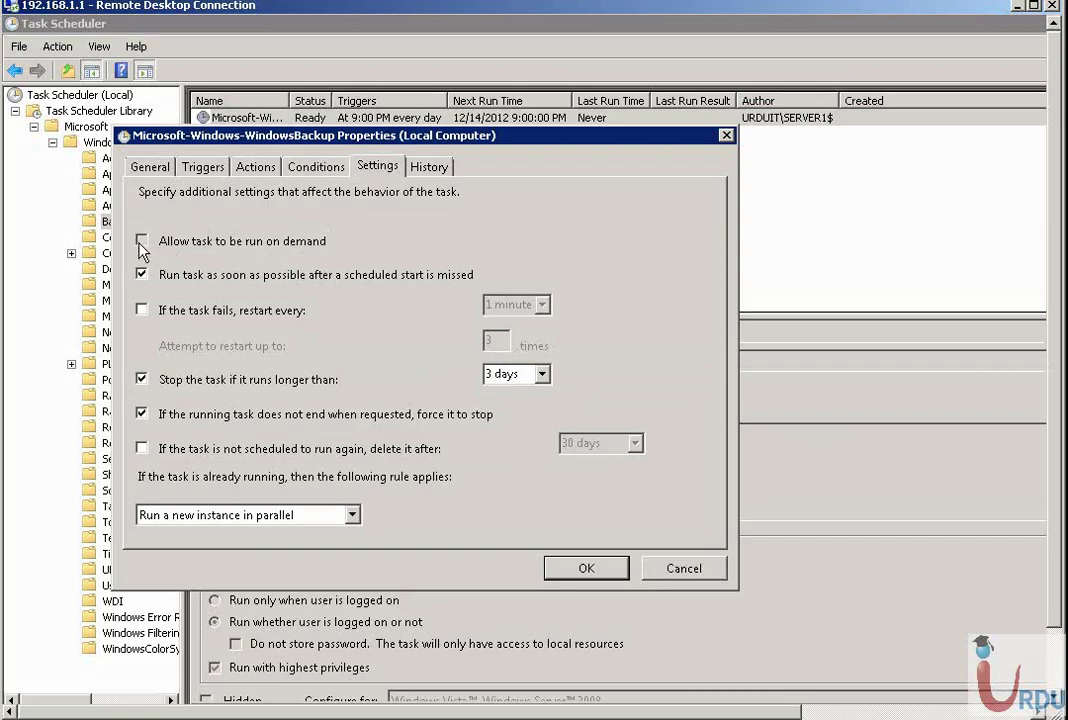
{"action": "left_click", "coordinate": [579, 567]}
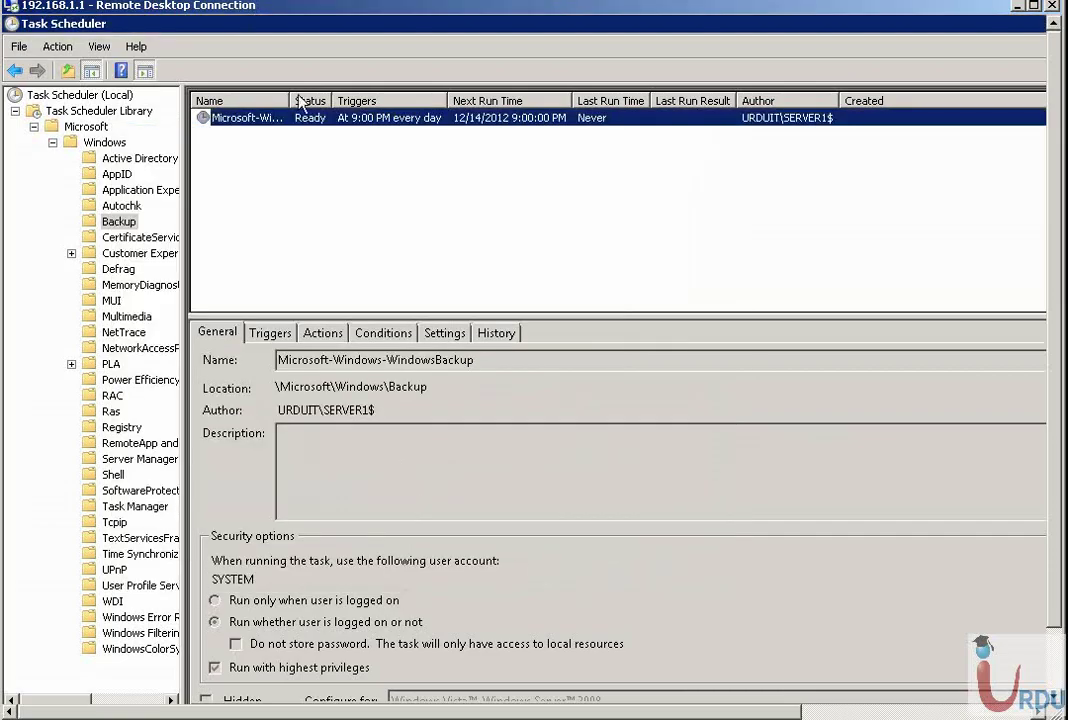
Step: Run the backup task manually, widen the Status column to check it, and minimize the remote desktop session
{"action": "right_click", "coordinate": [312, 125]}
{"action": "left_click", "coordinate": [331, 138]}
{"action": "left_click_drag", "start_coordinate": [332, 100], "coordinate": [379, 100]}
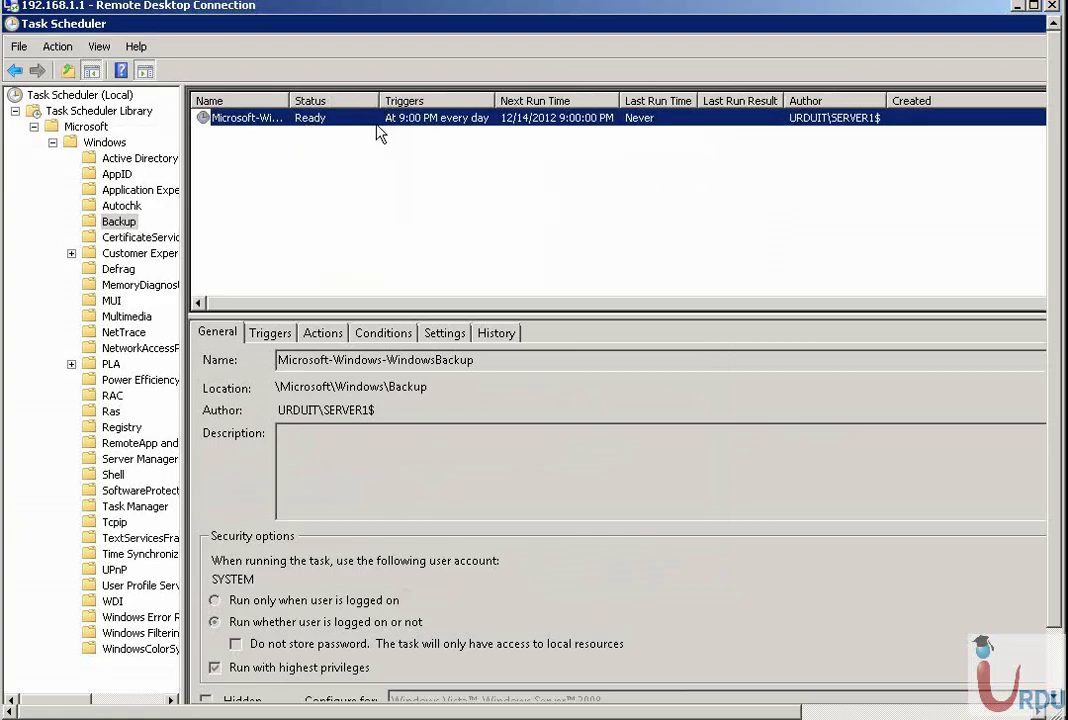
{"action": "left_click", "coordinate": [317, 172]}
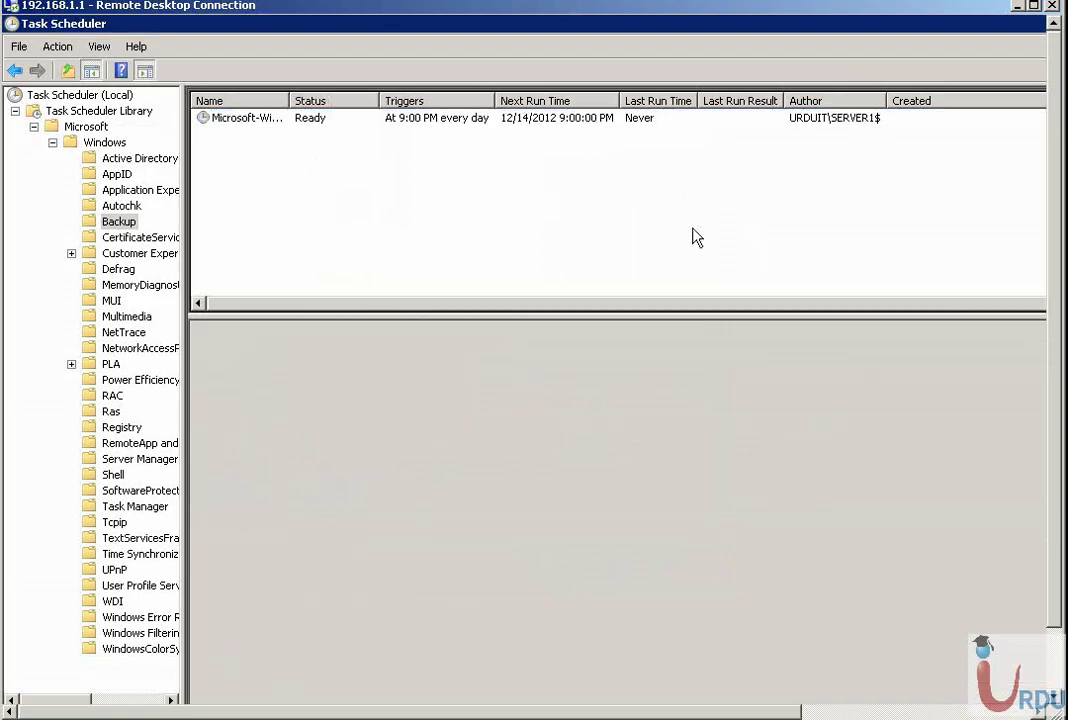
{"action": "left_click", "coordinate": [315, 119]}
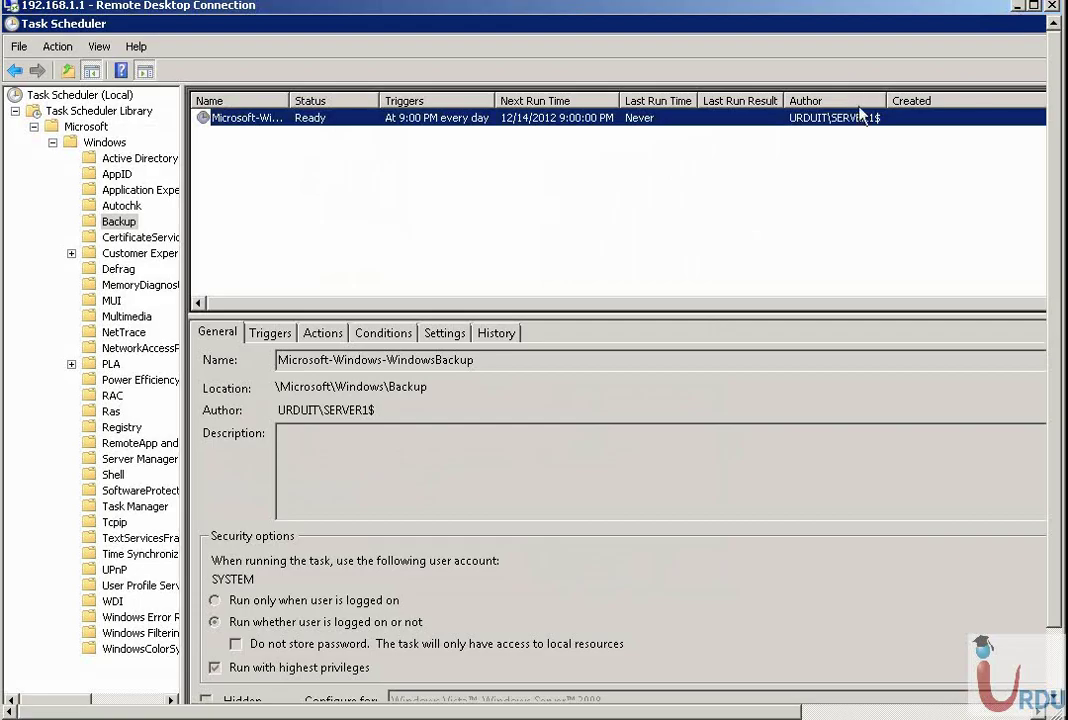
{"action": "left_click", "coordinate": [1018, 12]}
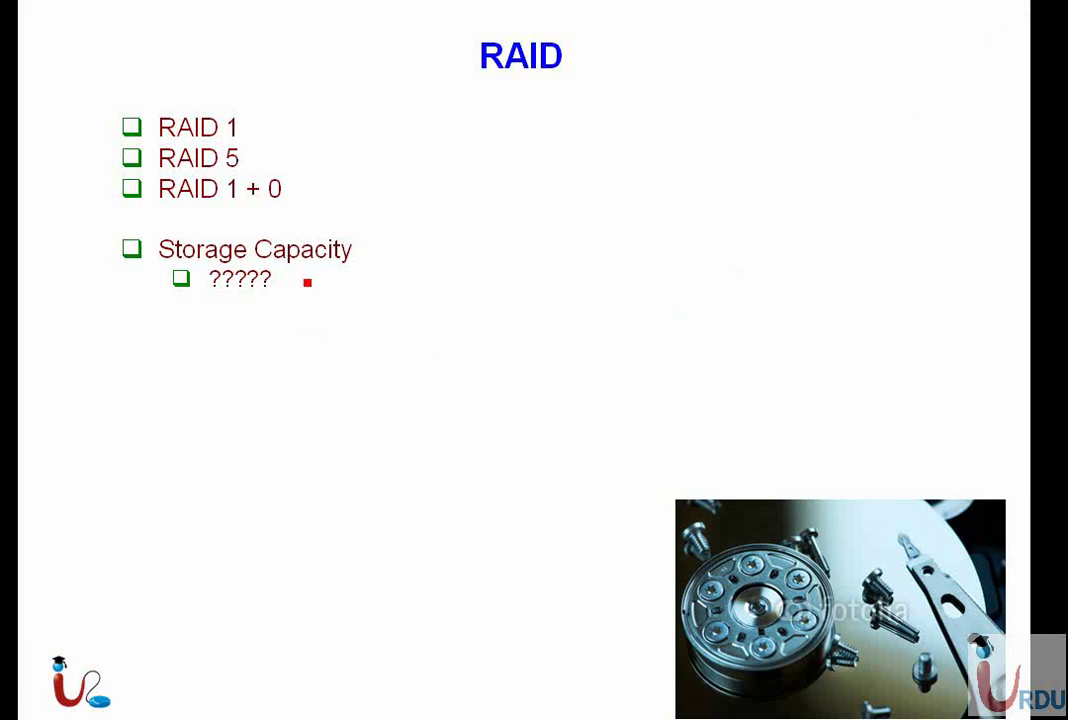
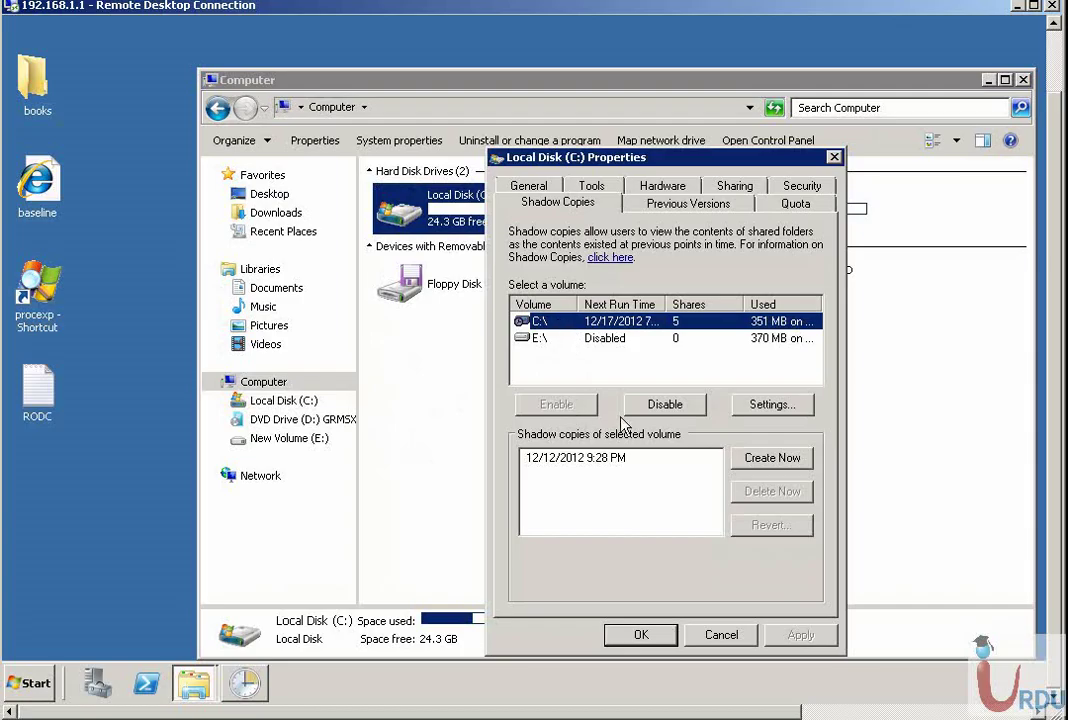
Step: Open the shadow copy settings of volume E:\ and examine the storage details of C:\, leaving E:\ as the storage volume
{"action": "left_click", "coordinate": [548, 339]}
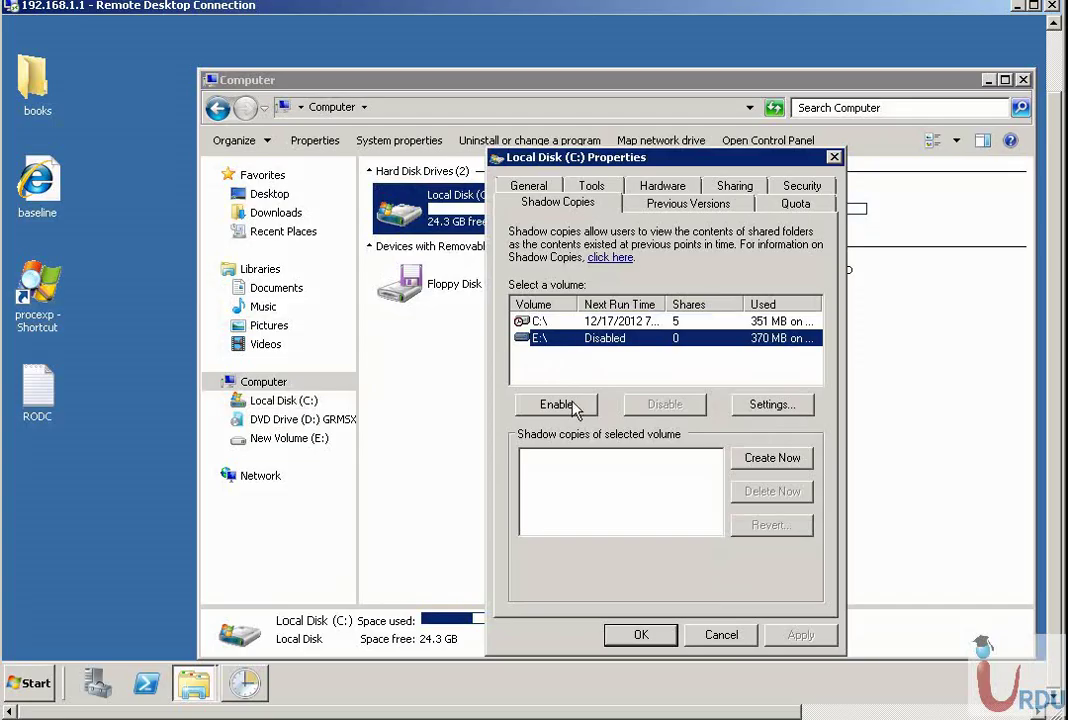
{"action": "left_click", "coordinate": [780, 406]}
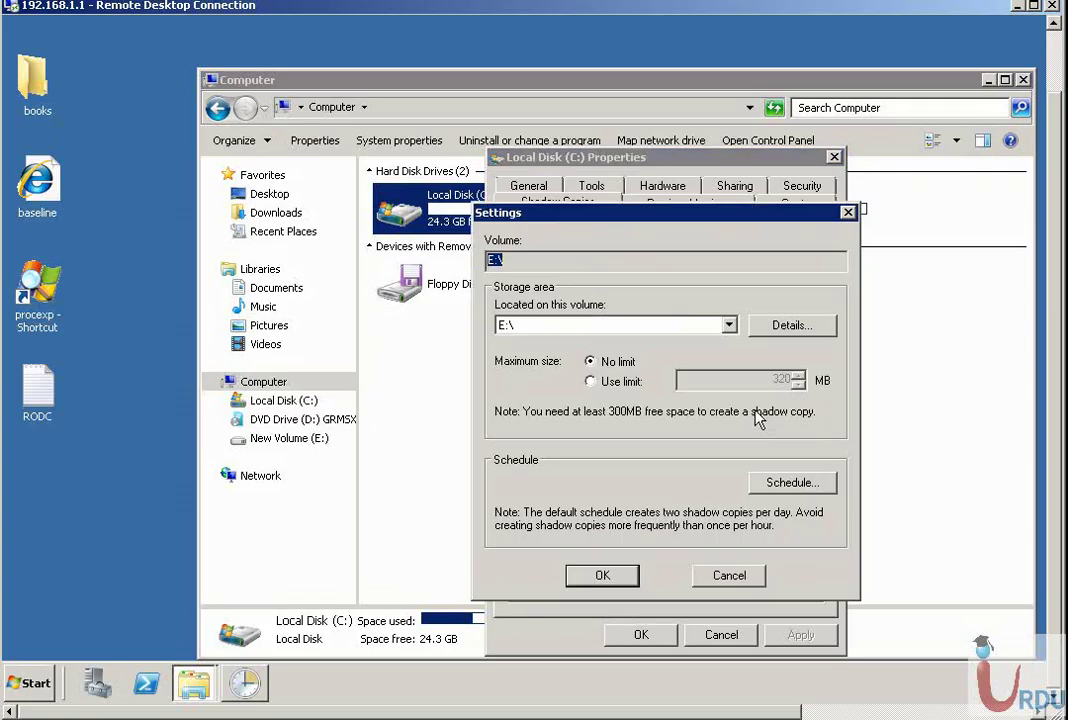
{"action": "left_click", "coordinate": [547, 333]}
{"action": "left_click", "coordinate": [540, 342]}
{"action": "left_click", "coordinate": [792, 332]}
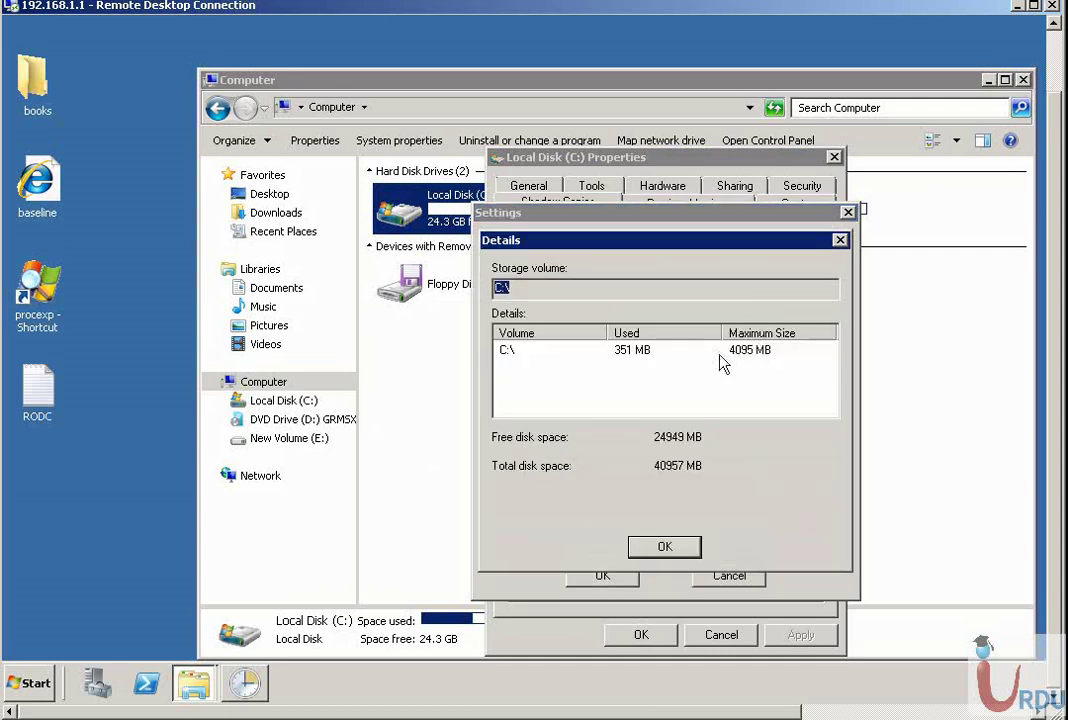
{"action": "left_click", "coordinate": [698, 545]}
{"action": "left_click", "coordinate": [615, 325]}
{"action": "left_click", "coordinate": [600, 355]}
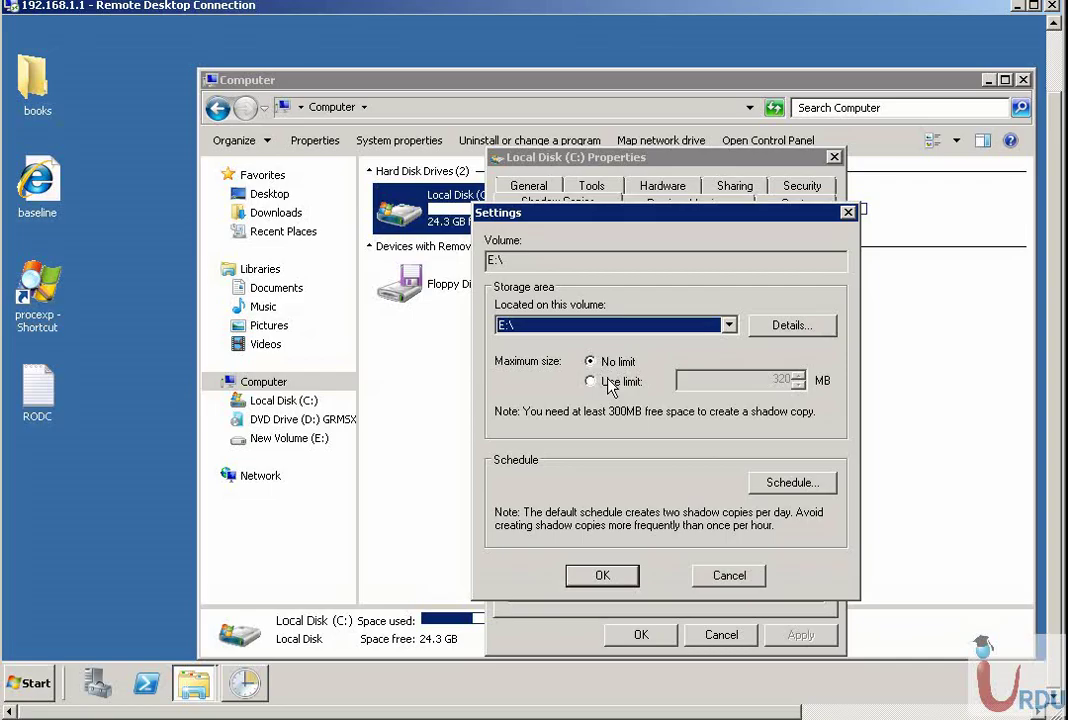
Step: Try a 320 MB storage limit and a daily schedule for the shadow copies of volume E:\
{"action": "left_click", "coordinate": [612, 388]}
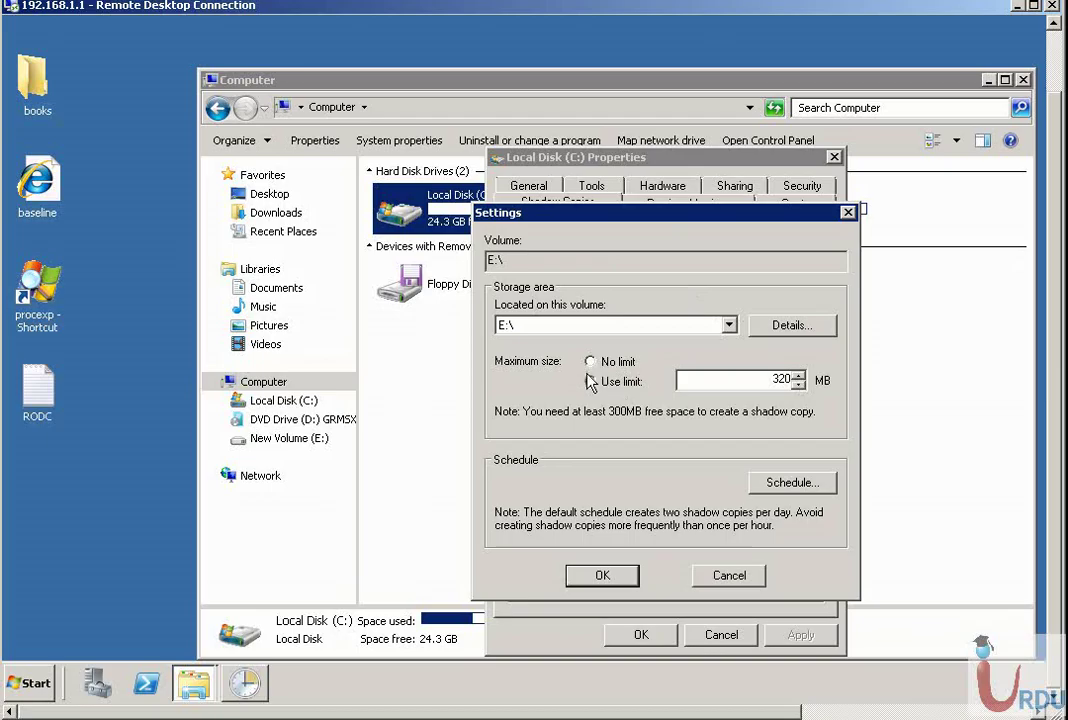
{"action": "left_click", "coordinate": [793, 485]}
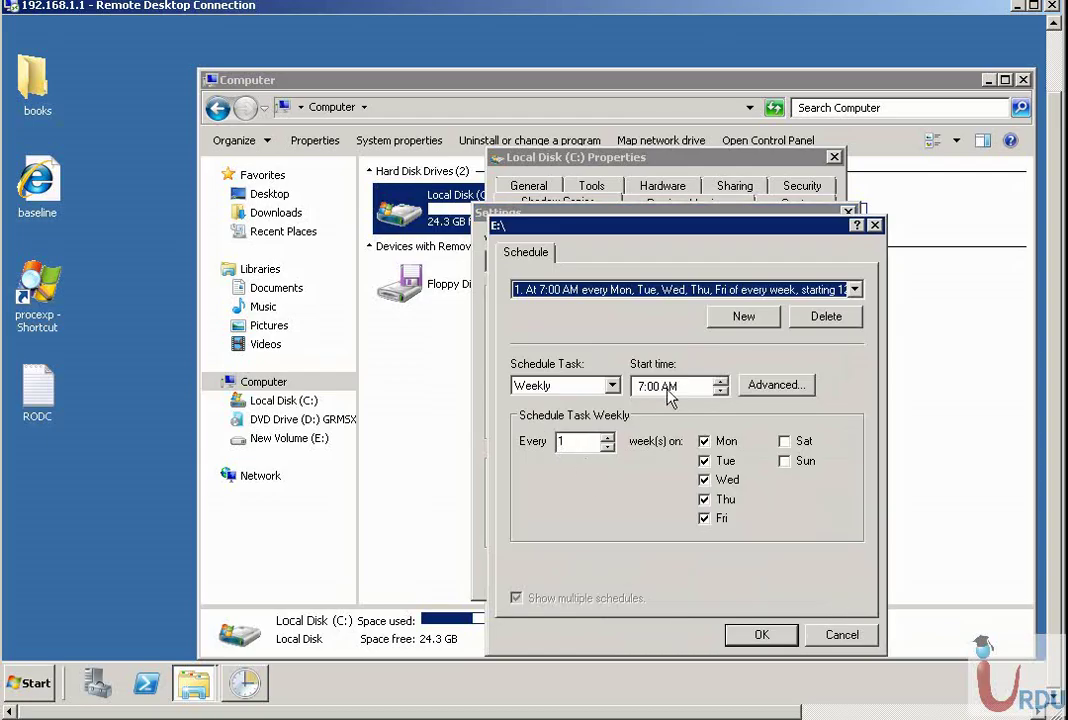
{"action": "left_click", "coordinate": [610, 386]}
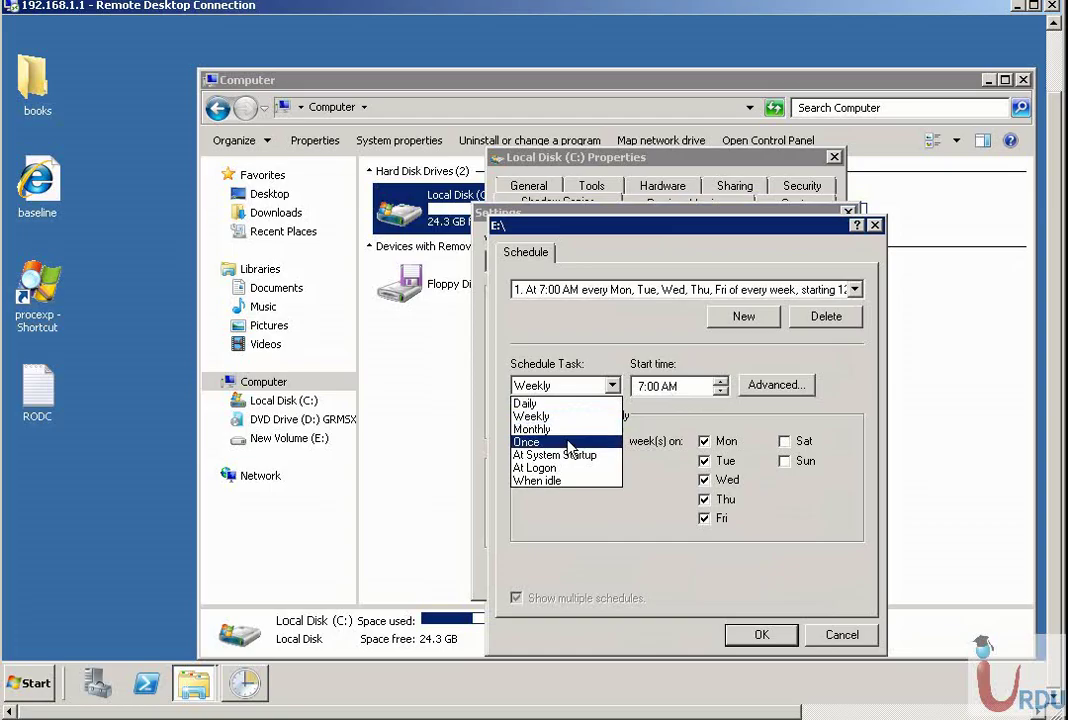
{"action": "left_click", "coordinate": [554, 403]}
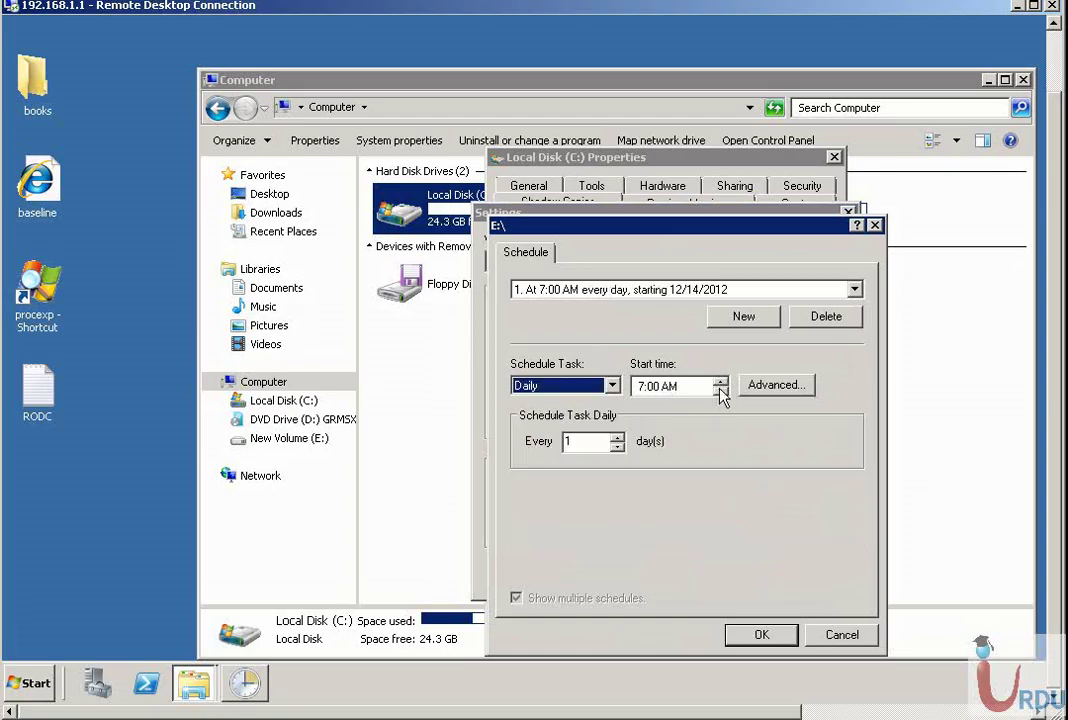
Step: Try the repeat option in the advanced schedule options, discard all E:\ shadow copy changes and select volume C:\
{"action": "left_click", "coordinate": [776, 385]}
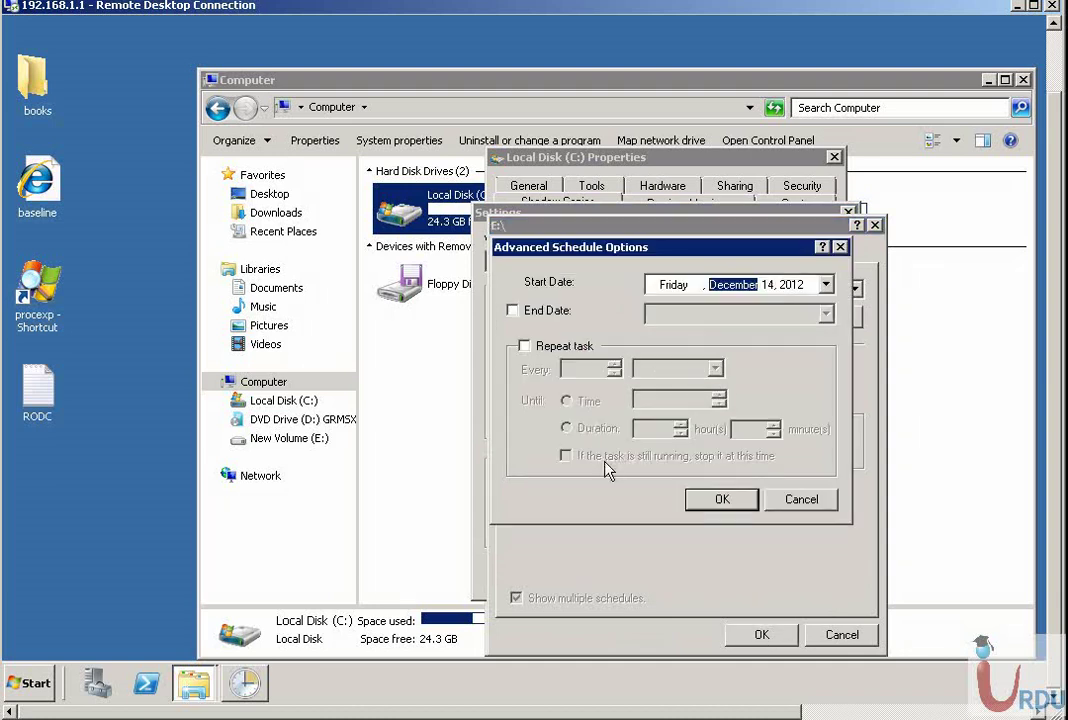
{"action": "left_click", "coordinate": [524, 345]}
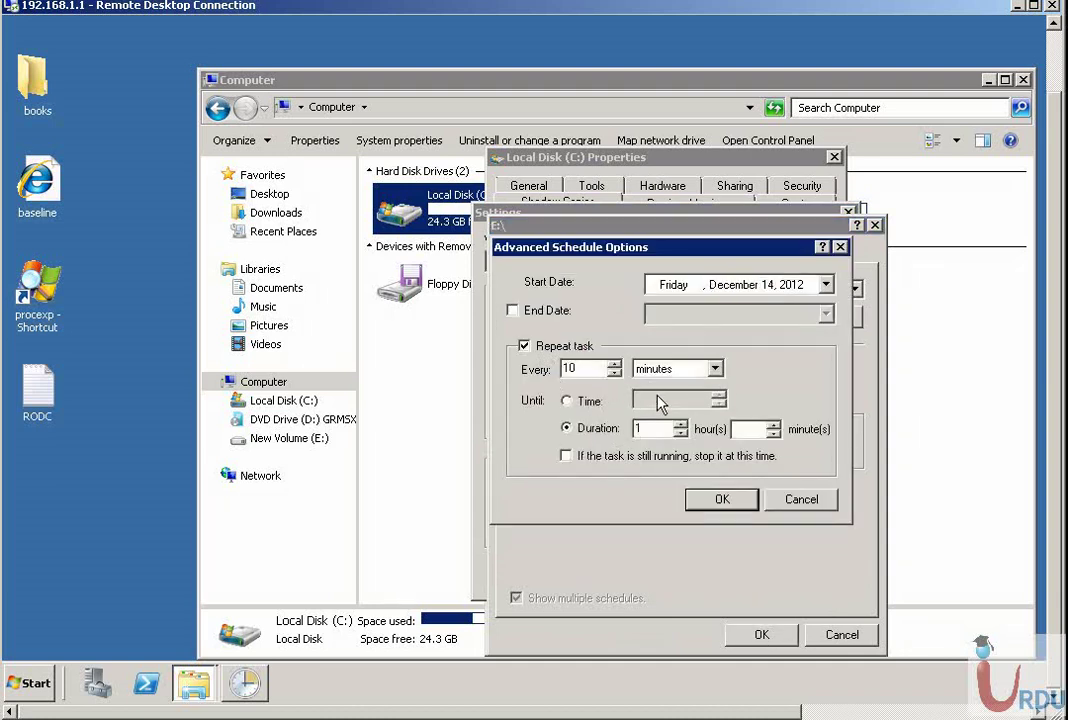
{"action": "left_click", "coordinate": [795, 509]}
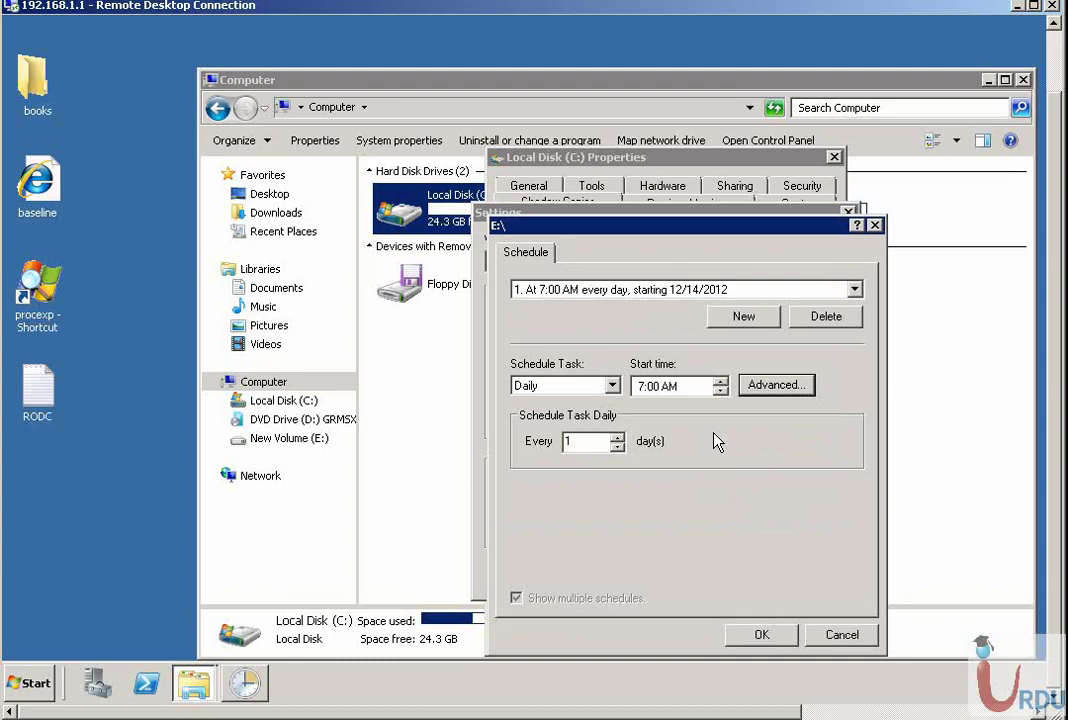
{"action": "left_click", "coordinate": [838, 635]}
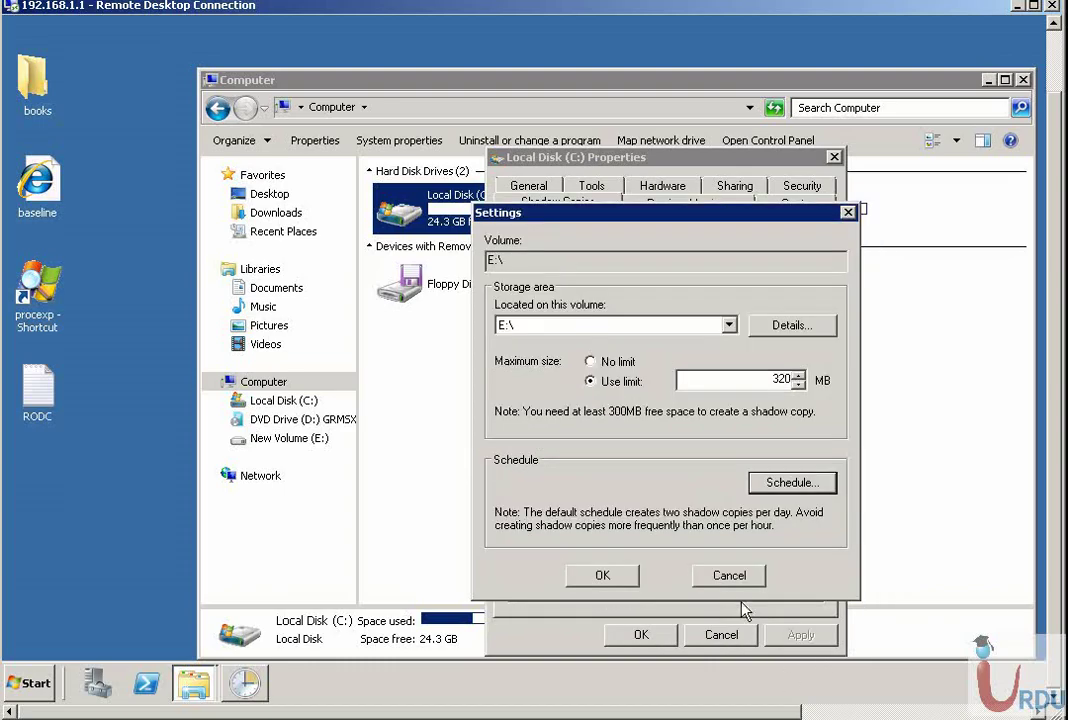
{"action": "left_click", "coordinate": [729, 578]}
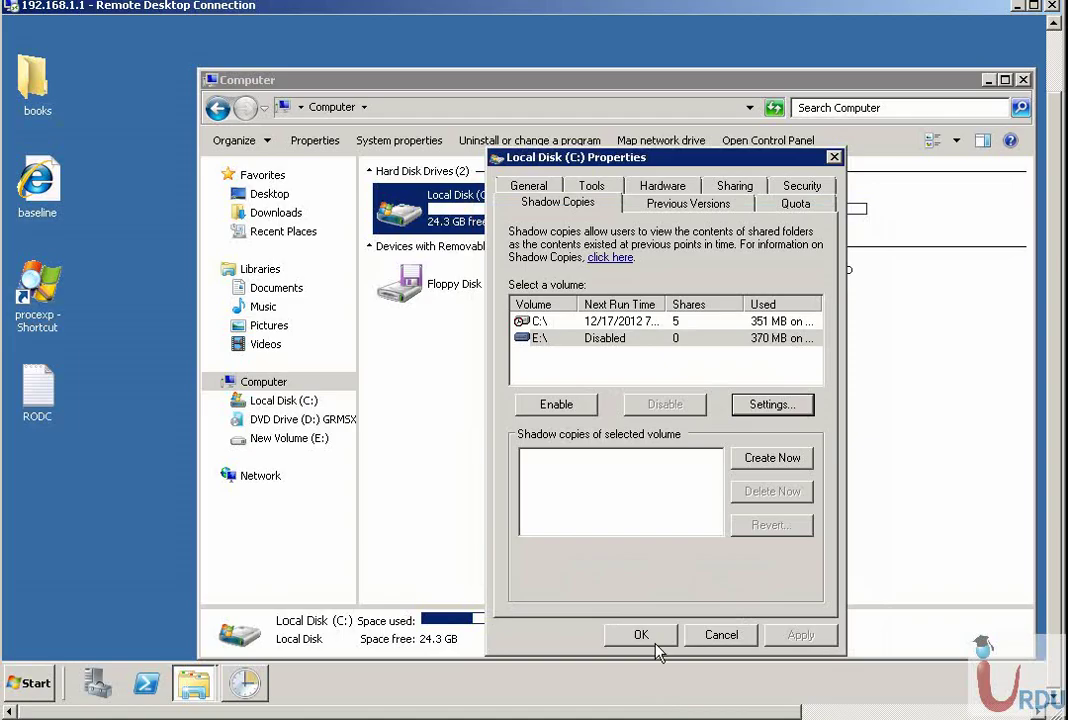
{"action": "left_click", "coordinate": [553, 321]}
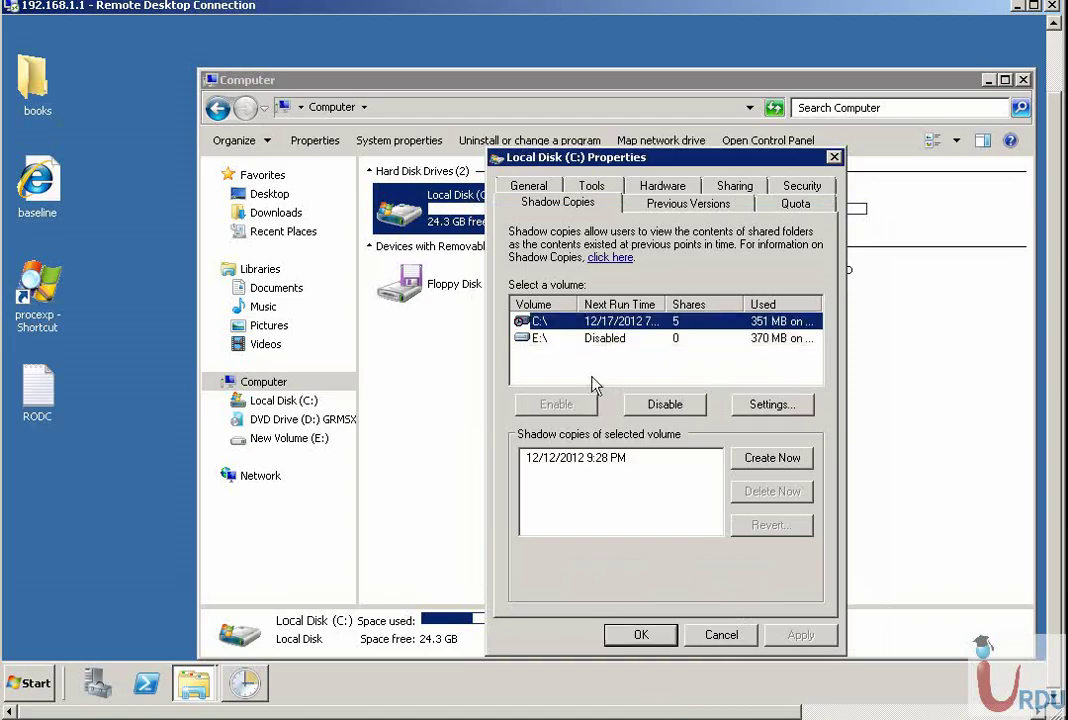
Step: Open the 12/12/2012 9:28 PM previous version of C:\My critical Folder, examine its files, and close it with the folder properties
{"action": "left_click", "coordinate": [721, 635]}
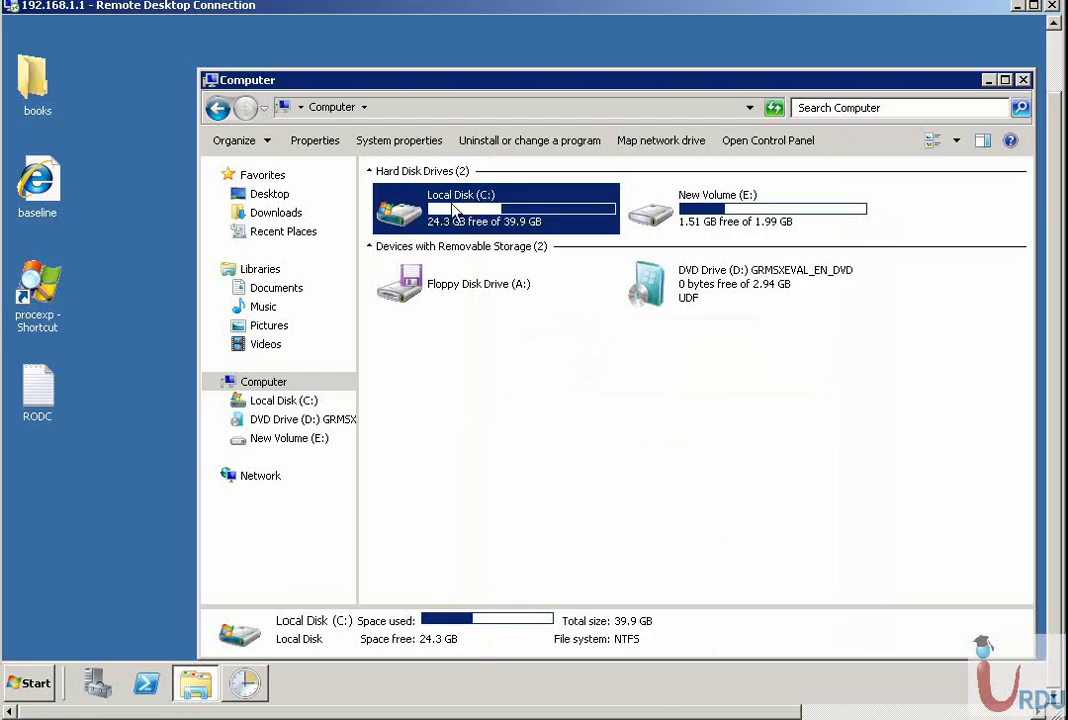
{"action": "double_click", "coordinate": [455, 207]}
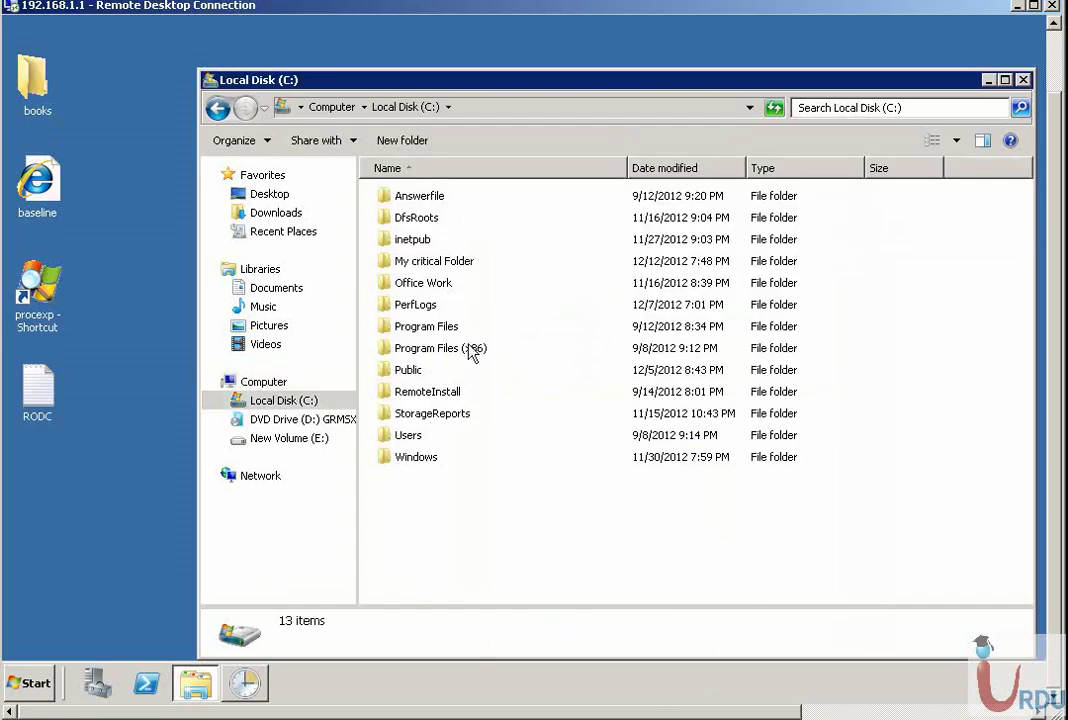
{"action": "left_click", "coordinate": [422, 262]}
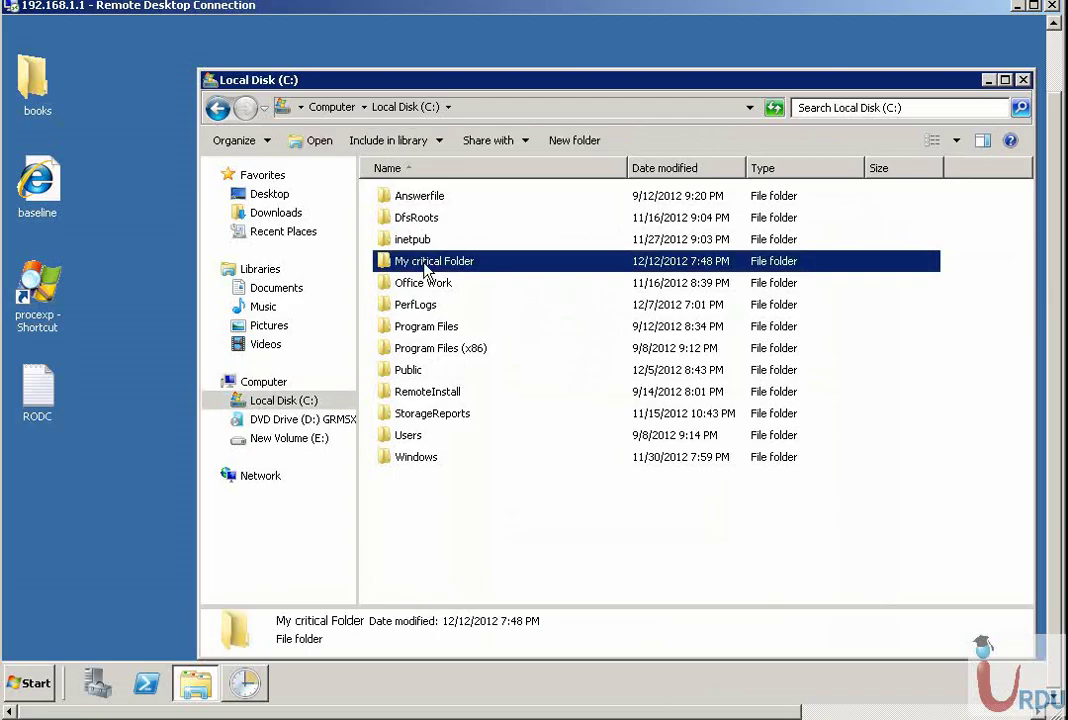
{"action": "right_click", "coordinate": [425, 263]}
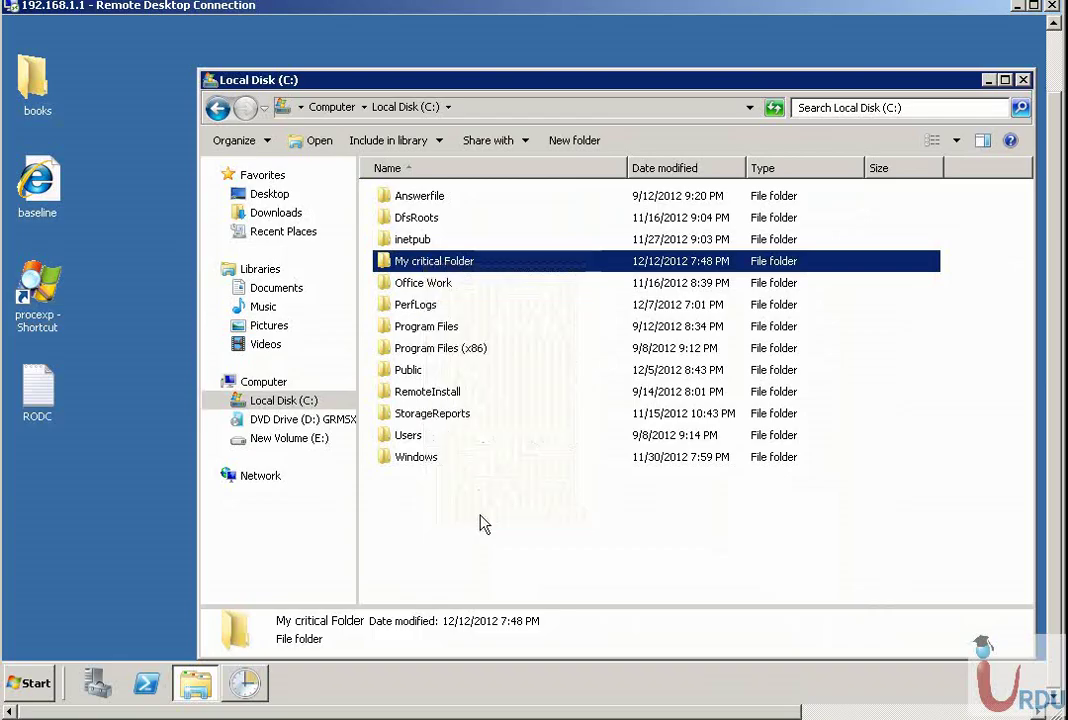
{"action": "left_click", "coordinate": [483, 521]}
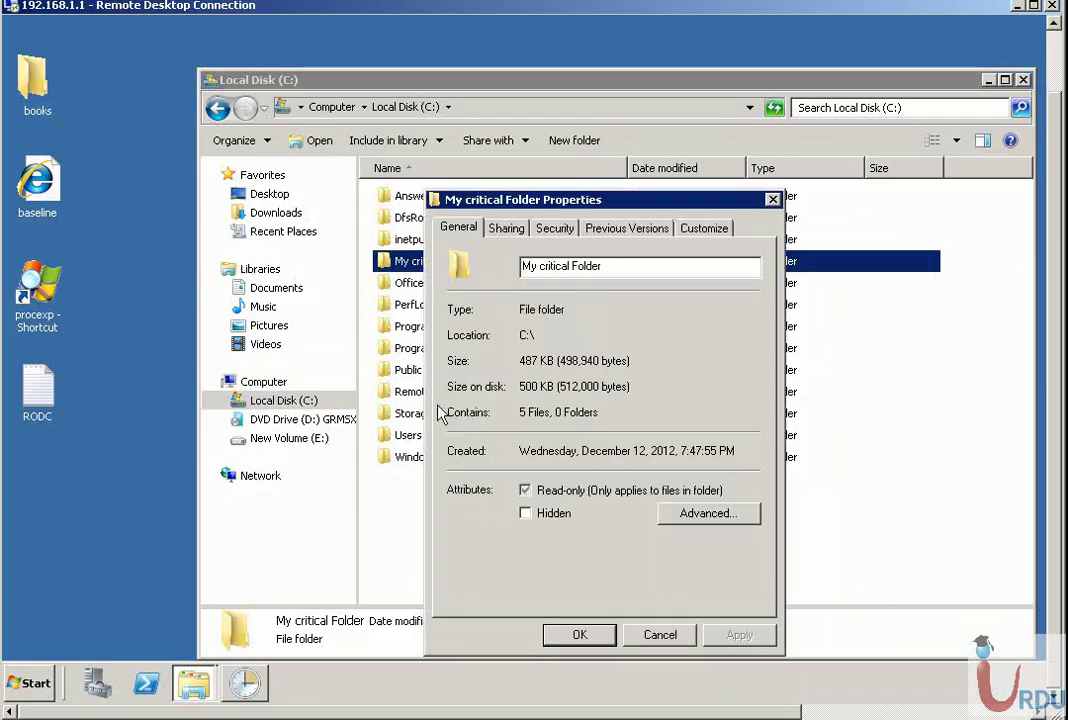
{"action": "left_click", "coordinate": [646, 230]}
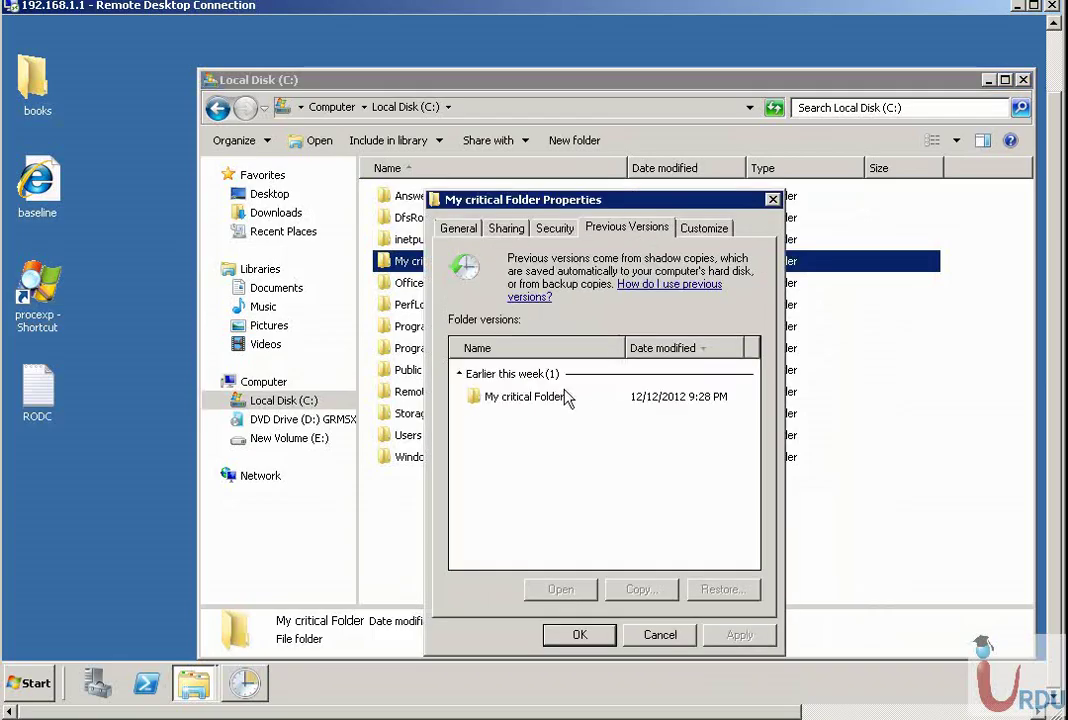
{"action": "left_click", "coordinate": [548, 404]}
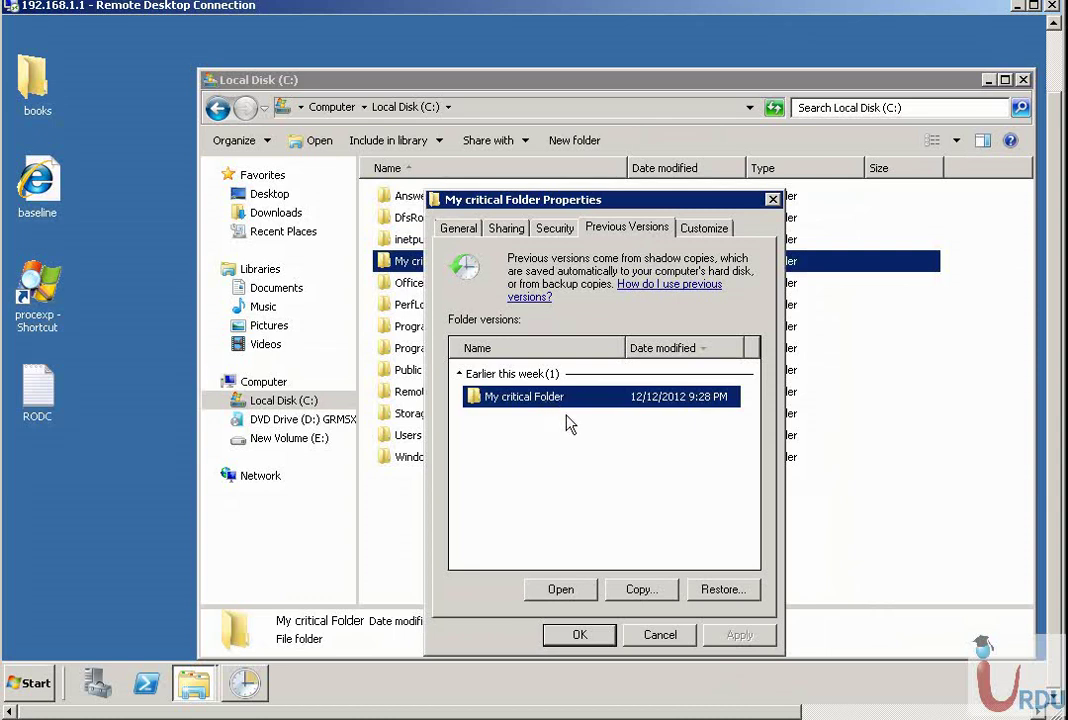
{"action": "left_click", "coordinate": [563, 590]}
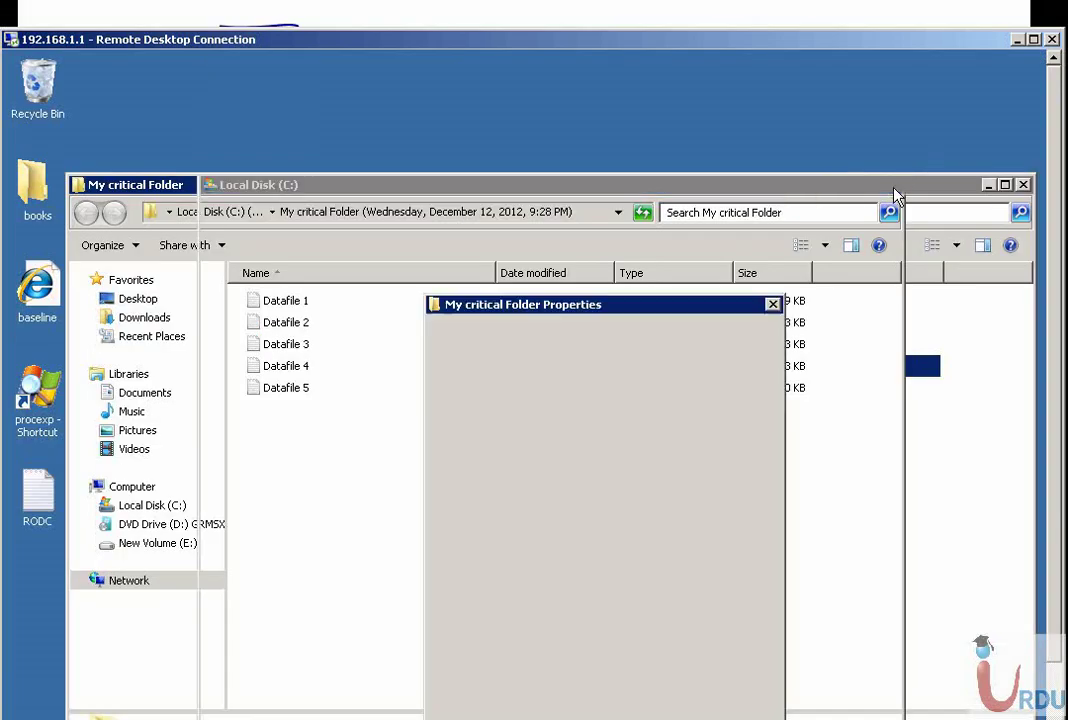
{"action": "left_click", "coordinate": [893, 185]}
{"action": "left_click", "coordinate": [830, 498]}
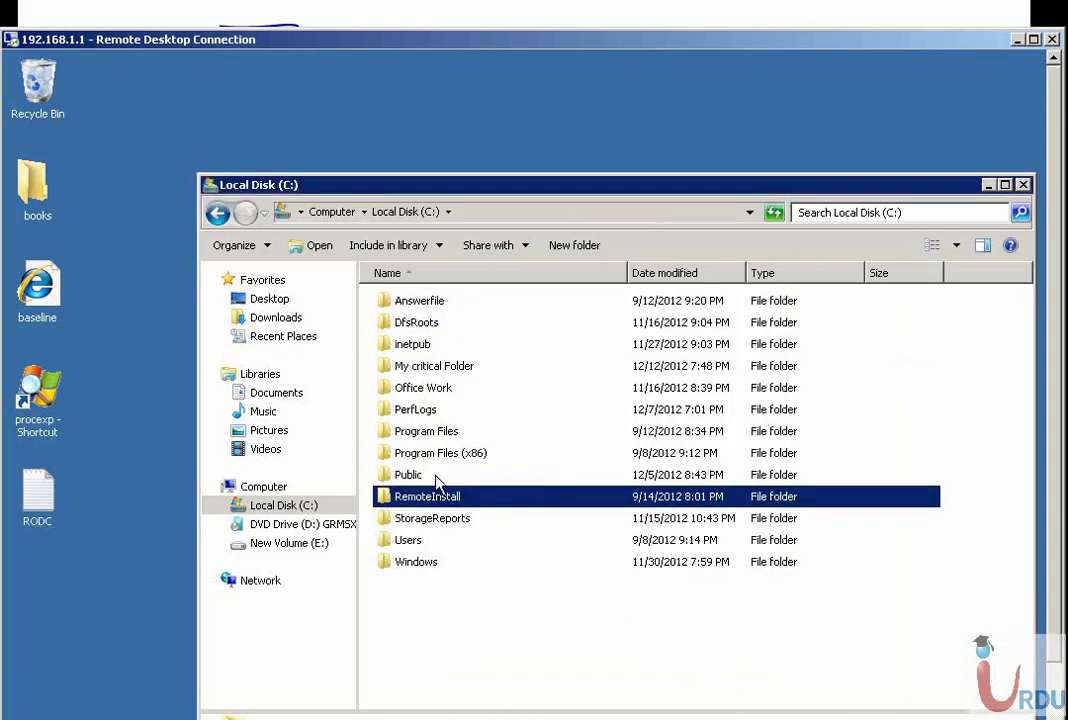
Step: Erase all the text of Datafile 5 in C:\My critical Folder, then save and close the file
{"action": "double_click", "coordinate": [421, 368]}
{"action": "double_click", "coordinate": [414, 390]}
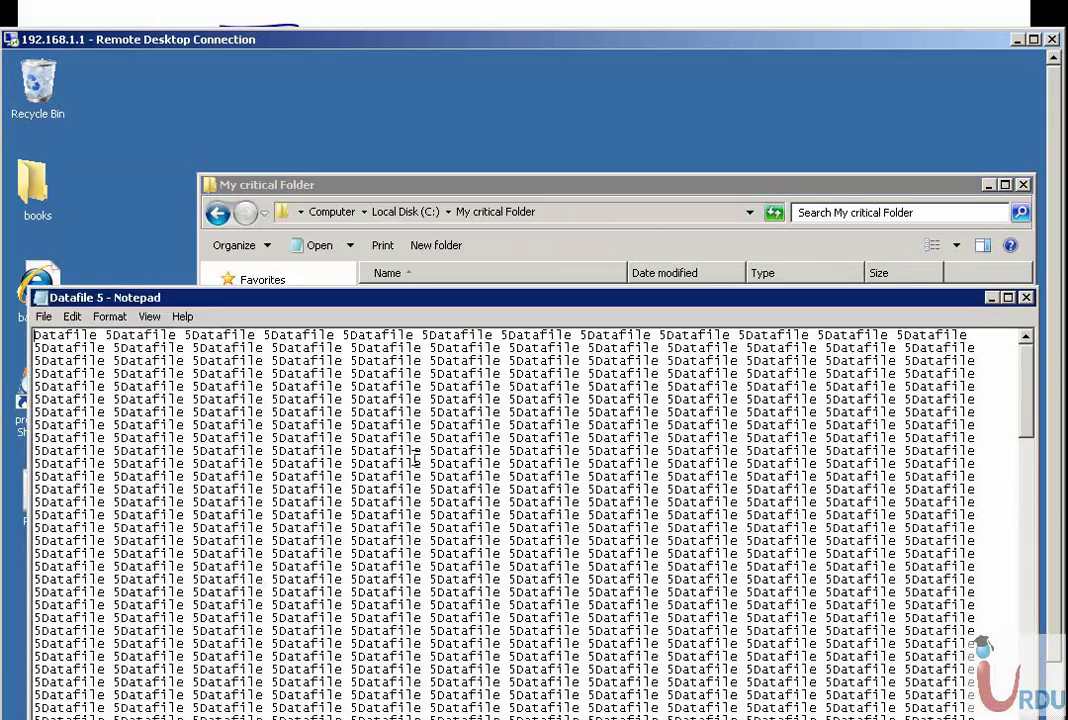
{"action": "key", "text": "ctrl+a"}
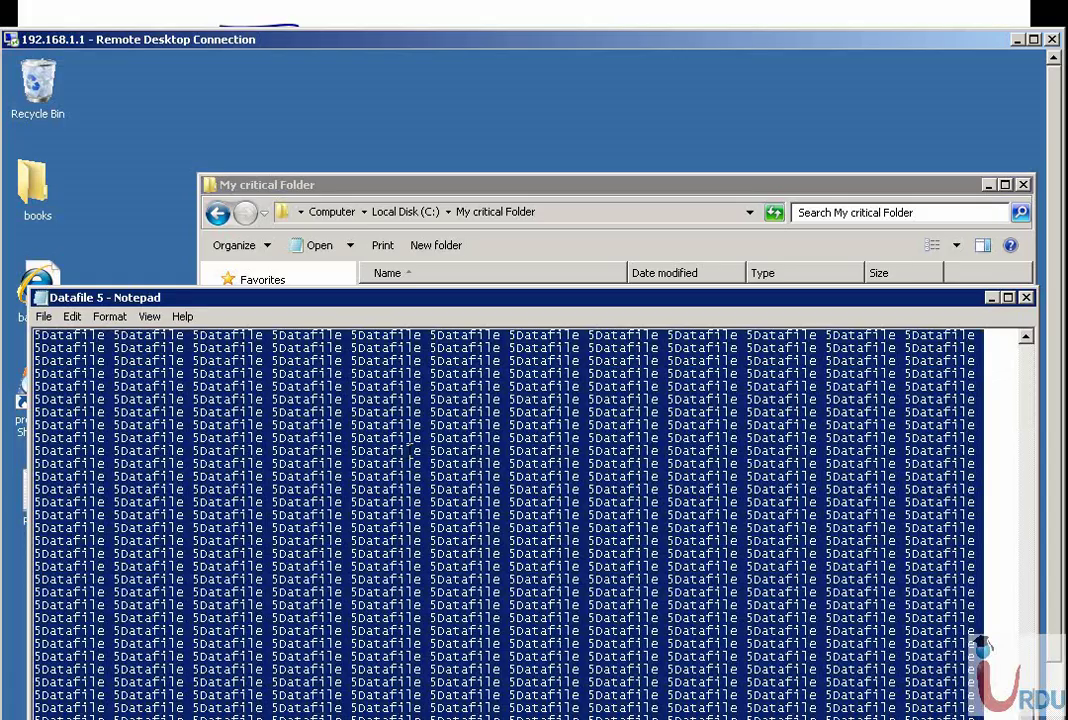
{"action": "key", "text": "Delete"}
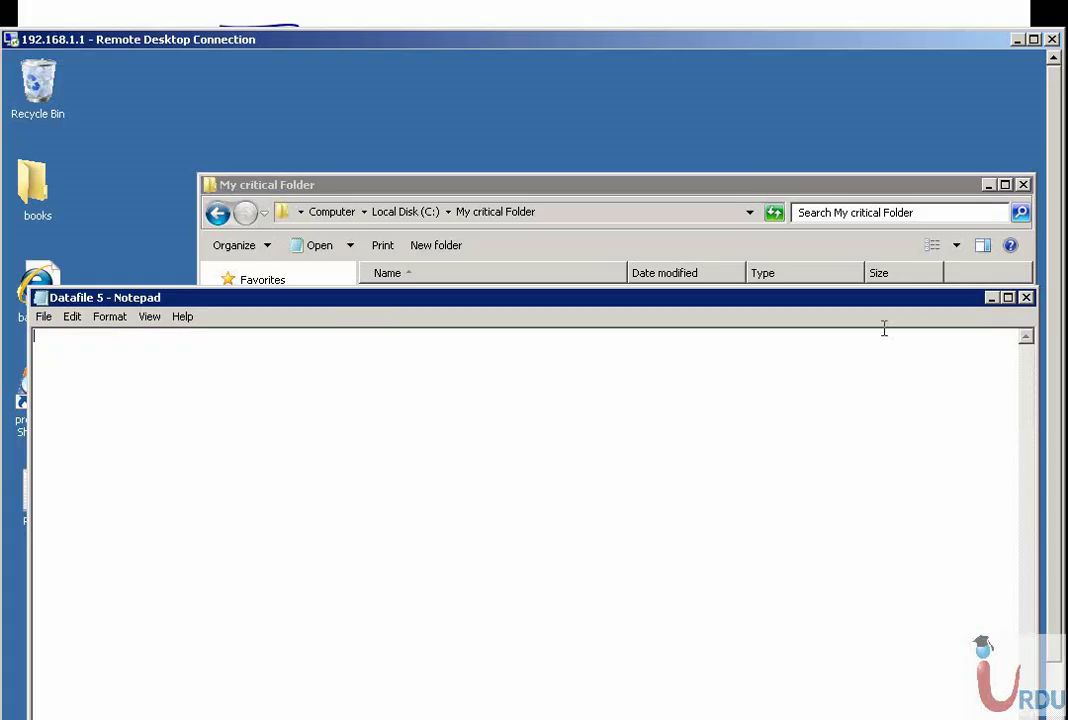
{"action": "left_click_drag", "start_coordinate": [877, 304], "coordinate": [937, 310]}
{"action": "left_click", "coordinate": [993, 304]}
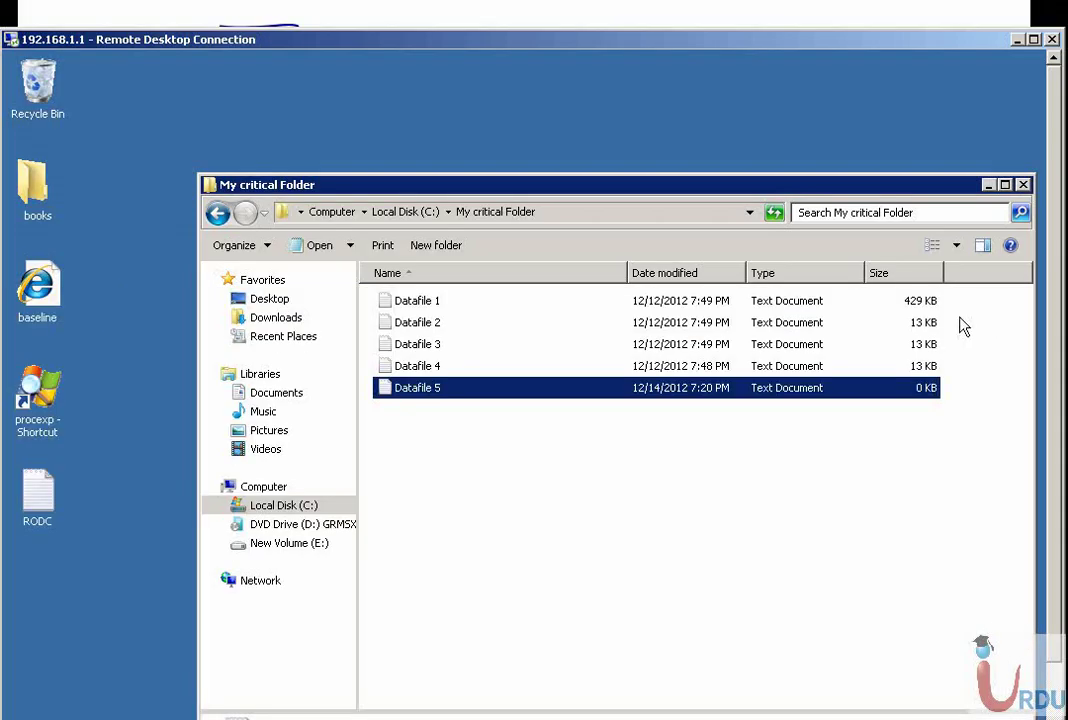
Step: Examine Datafile 5 in the 12/12/2012 9:28 PM previous version of My critical Folder
{"action": "left_click", "coordinate": [540, 430]}
{"action": "left_click", "coordinate": [424, 398]}
{"action": "left_click", "coordinate": [420, 213]}
{"action": "right_click", "coordinate": [444, 362]}
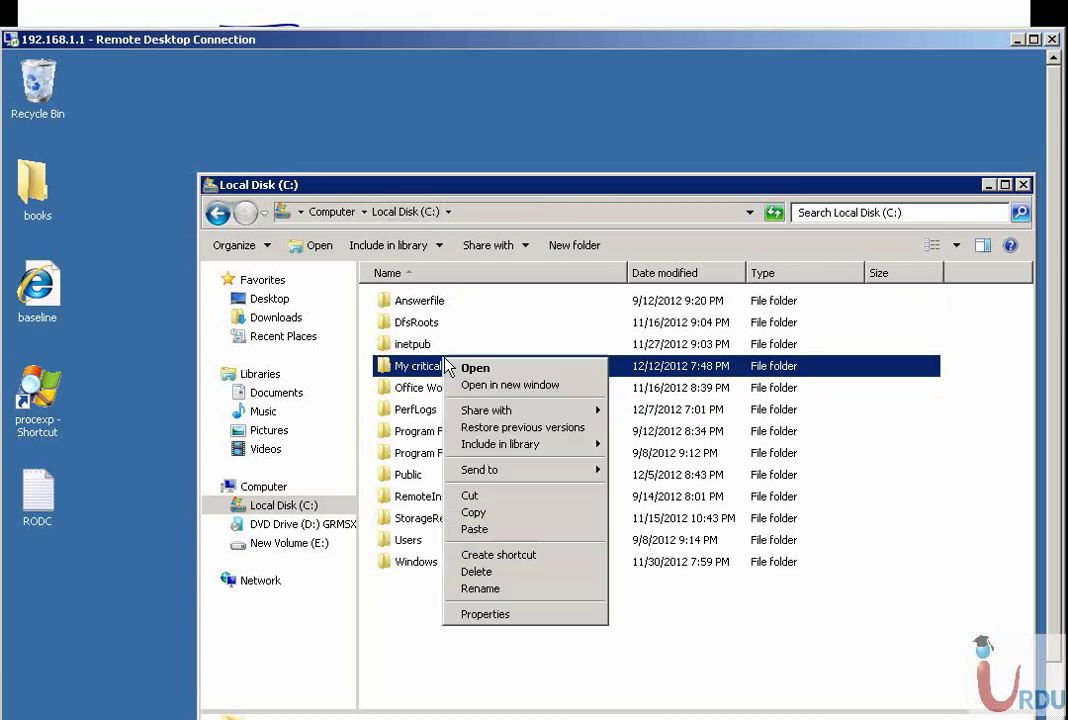
{"action": "left_click", "coordinate": [489, 614]}
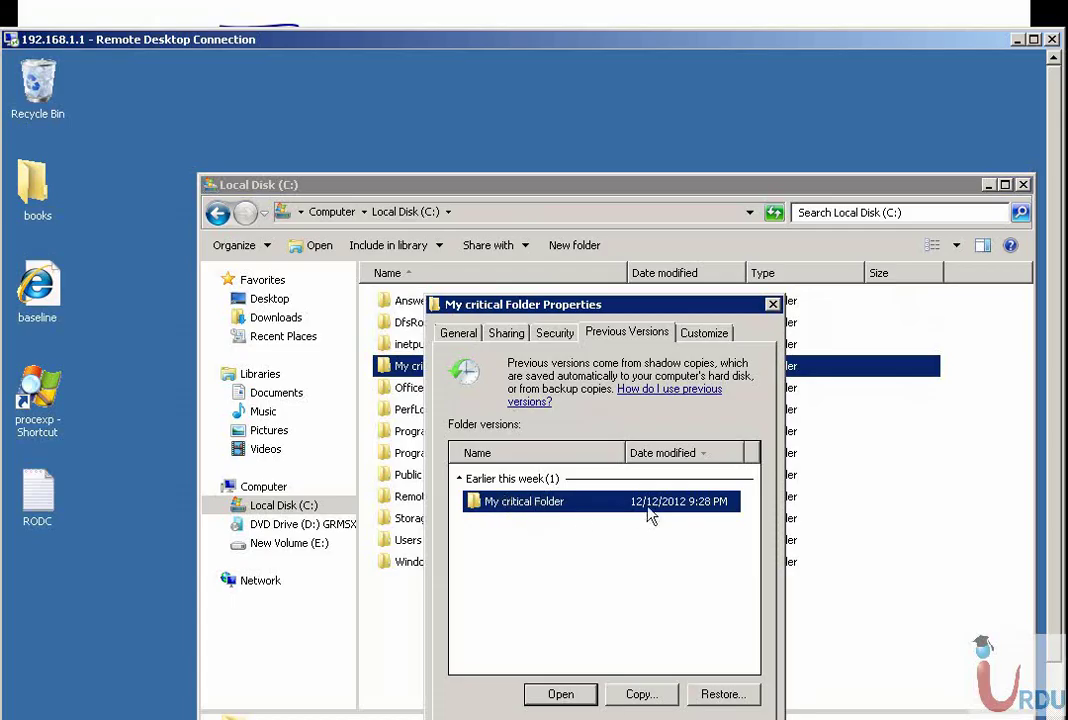
{"action": "left_click", "coordinate": [575, 694]}
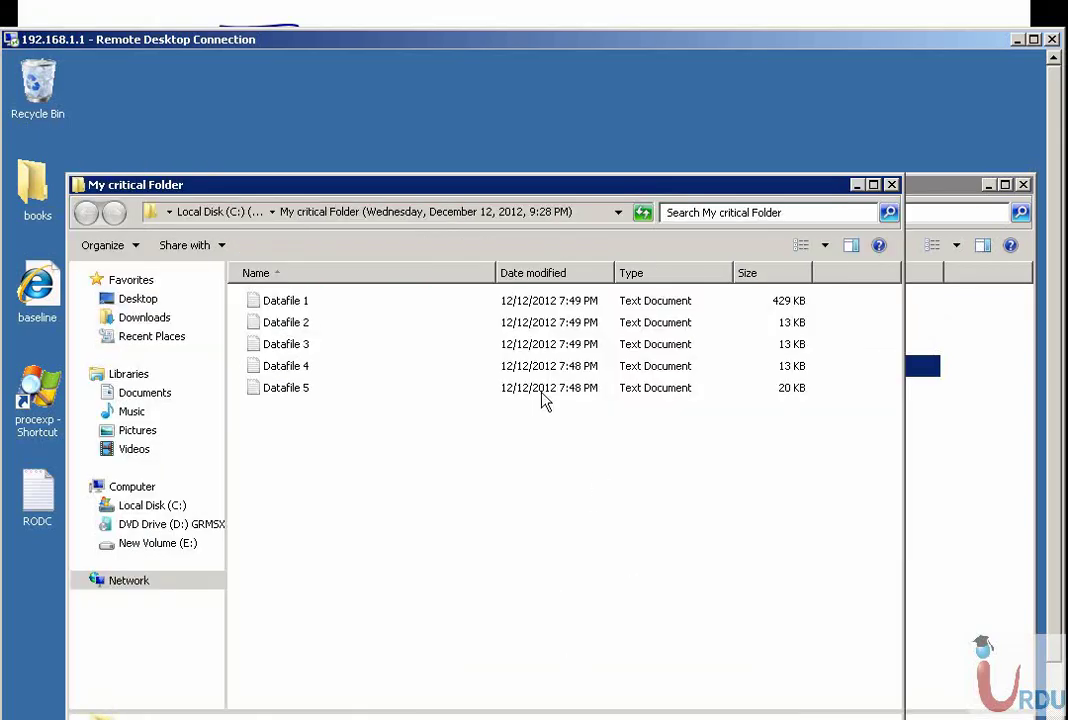
{"action": "double_click", "coordinate": [300, 390]}
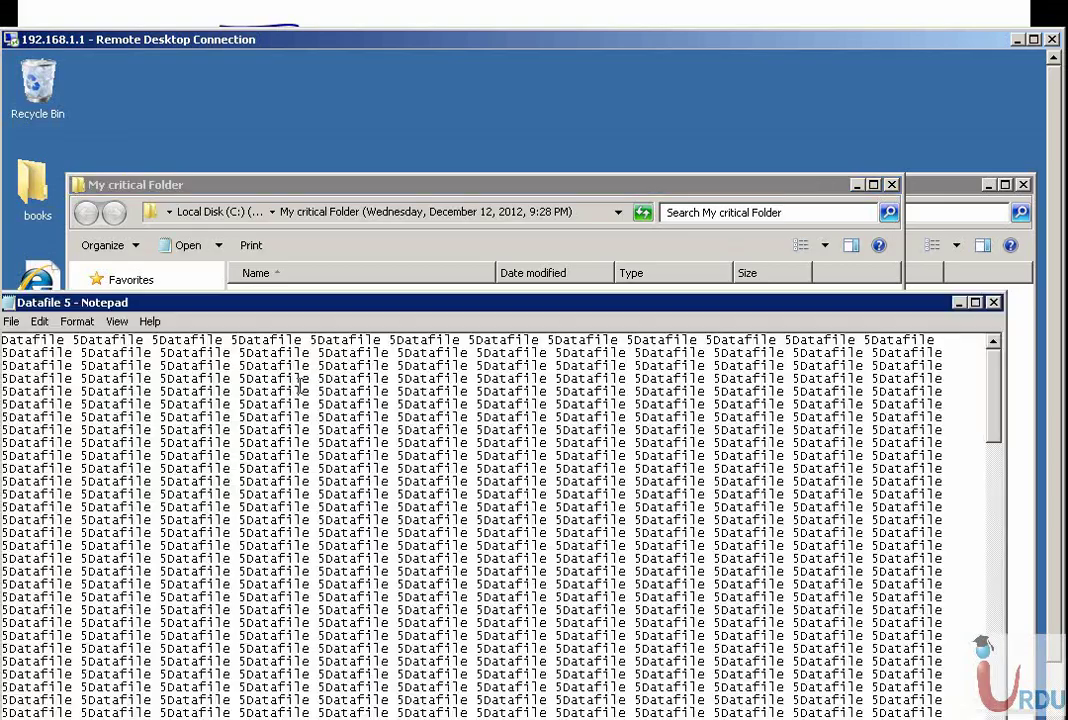
{"action": "left_click_drag", "start_coordinate": [320, 313], "coordinate": [393, 286]}
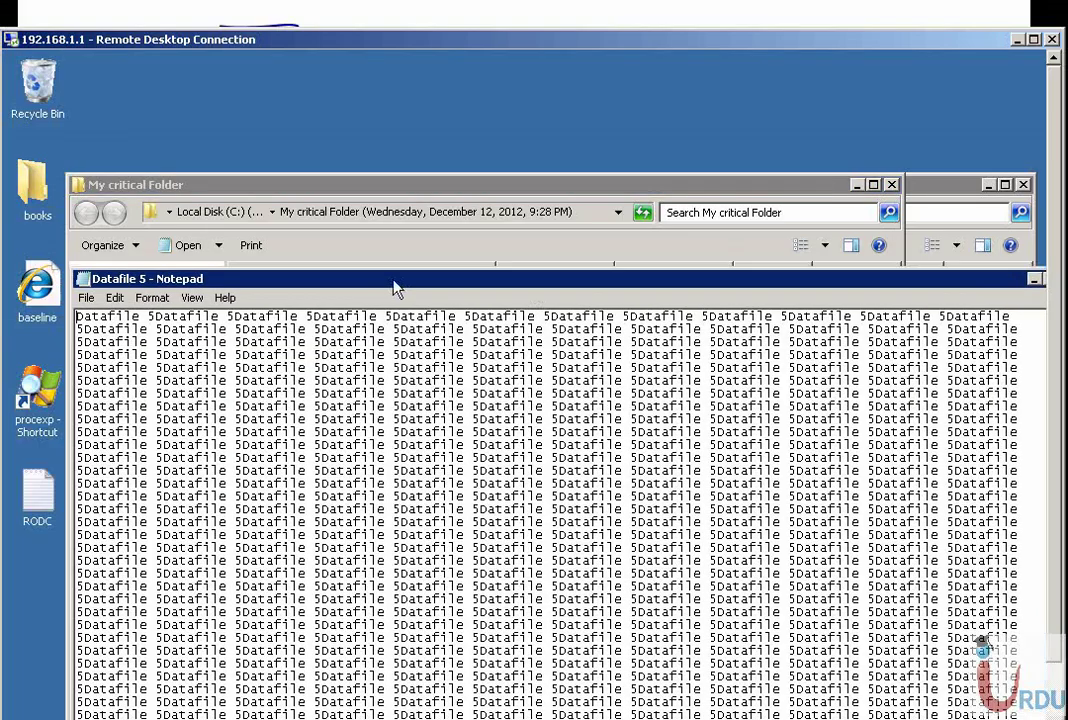
Step: Open the current Datafile 5 in C:\My critical Folder to compare it with the previous version, then close it
{"action": "left_click", "coordinate": [940, 211]}
{"action": "double_click", "coordinate": [398, 366]}
{"action": "double_click", "coordinate": [416, 390]}
{"action": "left_click_drag", "start_coordinate": [520, 310], "coordinate": [650, 304]}
{"action": "left_click_drag", "start_coordinate": [966, 303], "coordinate": [899, 305]}
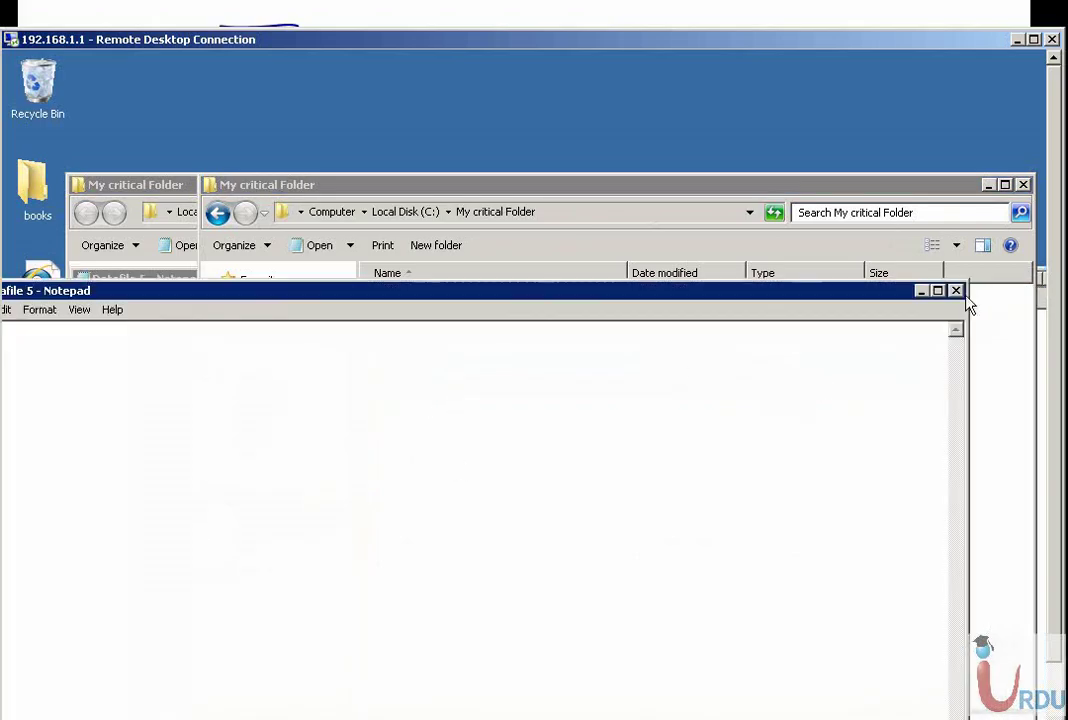
{"action": "left_click", "coordinate": [957, 290]}
Step: Close both folder windows, the previous version of Datafile 5 and the properties of My critical Folder
{"action": "left_click", "coordinate": [155, 185]}
{"action": "left_click", "coordinate": [891, 184]}
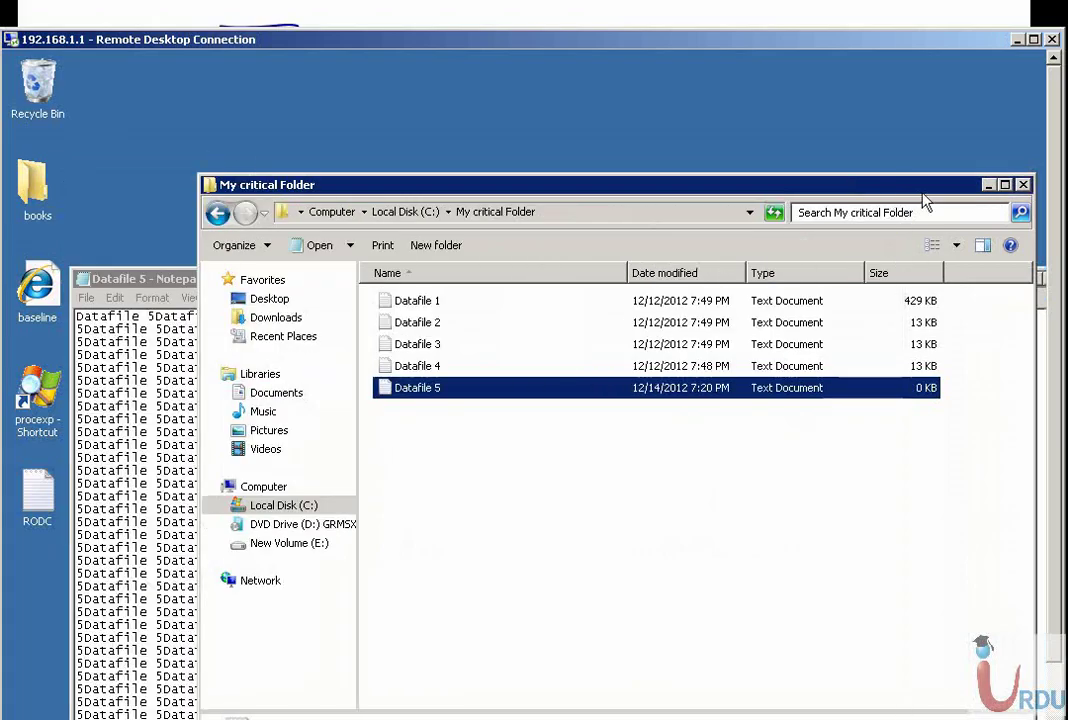
{"action": "left_click", "coordinate": [1022, 184]}
{"action": "left_click_drag", "start_coordinate": [900, 273], "coordinate": [823, 176]}
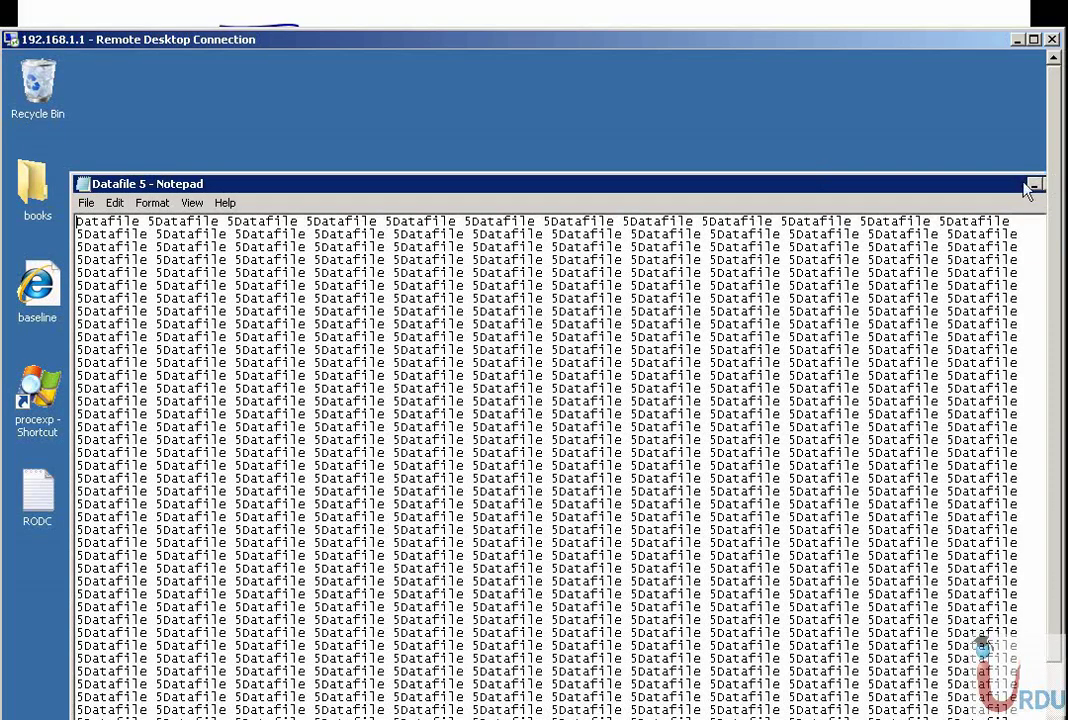
{"action": "left_click_drag", "start_coordinate": [1010, 184], "coordinate": [902, 187]}
{"action": "left_click", "coordinate": [932, 186]}
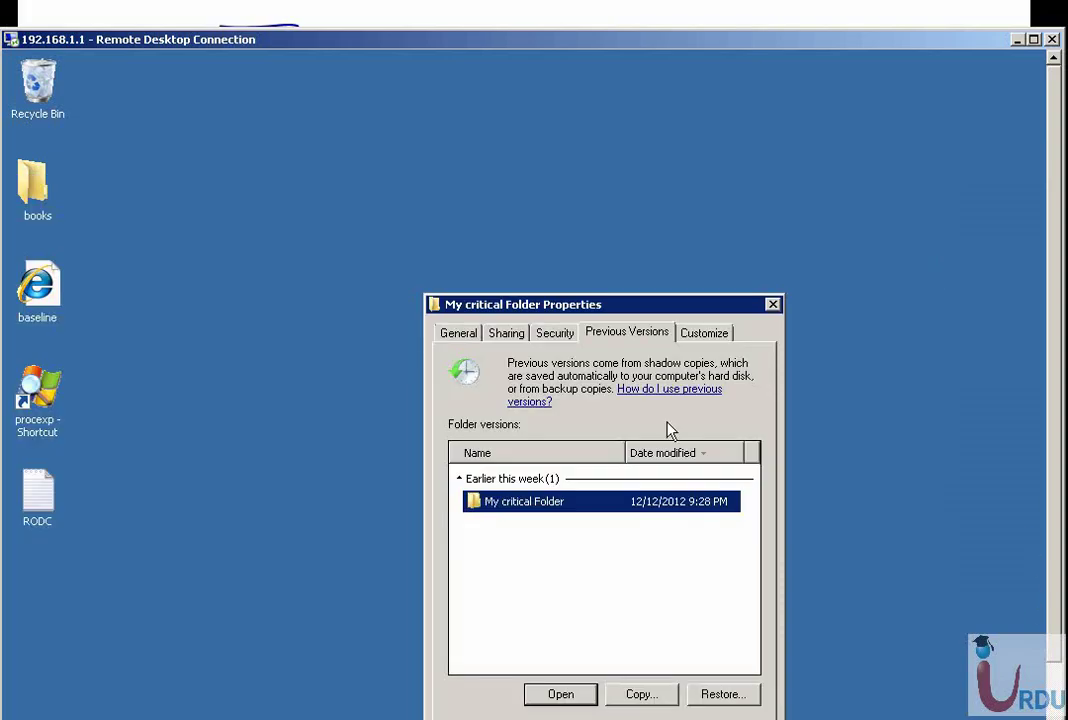
{"action": "left_click", "coordinate": [772, 305]}
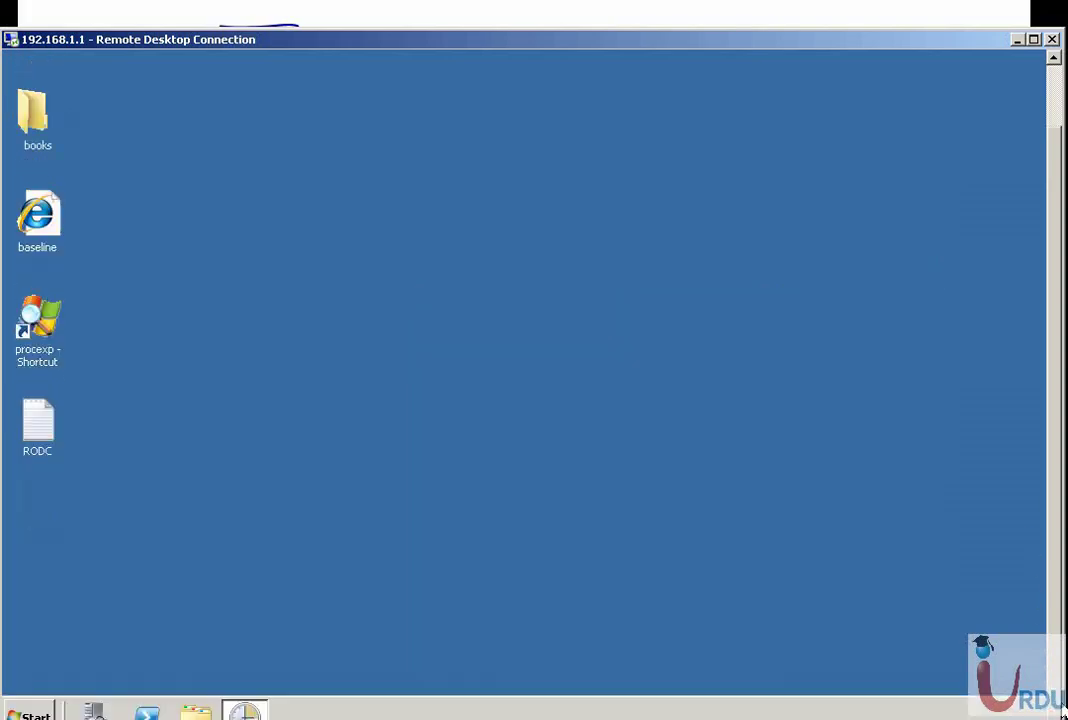
Step: Create a new shadow copy of volume C:\ immediately, select it in the list and close the drive properties
{"action": "left_click", "coordinate": [40, 711]}
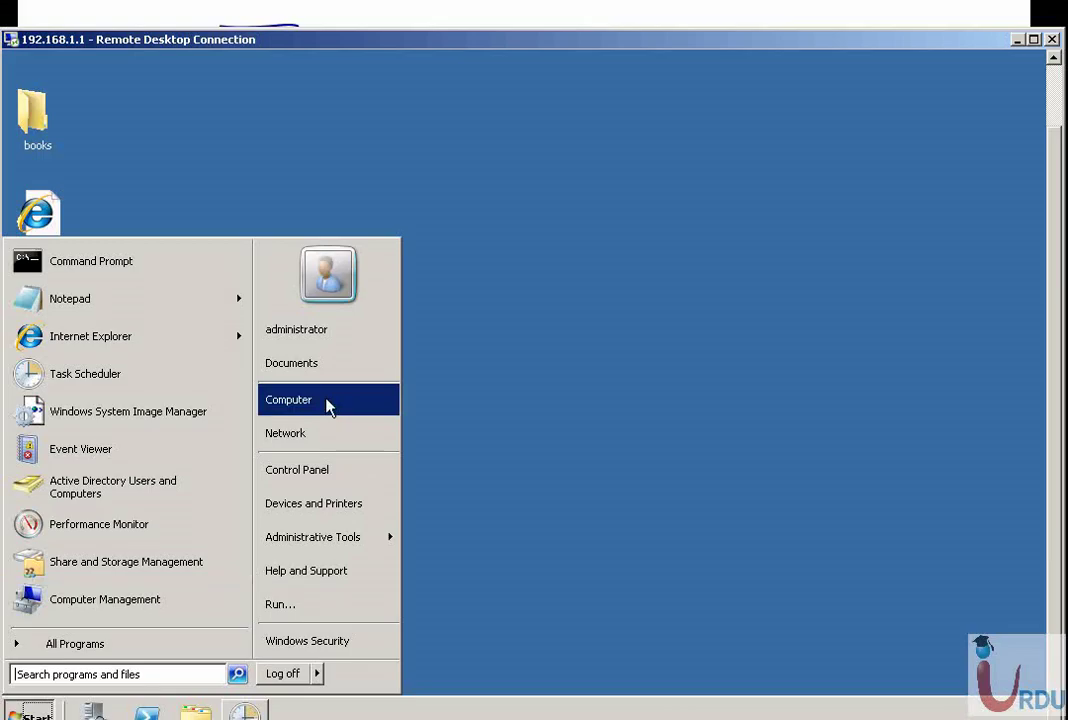
{"action": "left_click", "coordinate": [327, 404]}
{"action": "right_click", "coordinate": [329, 241]}
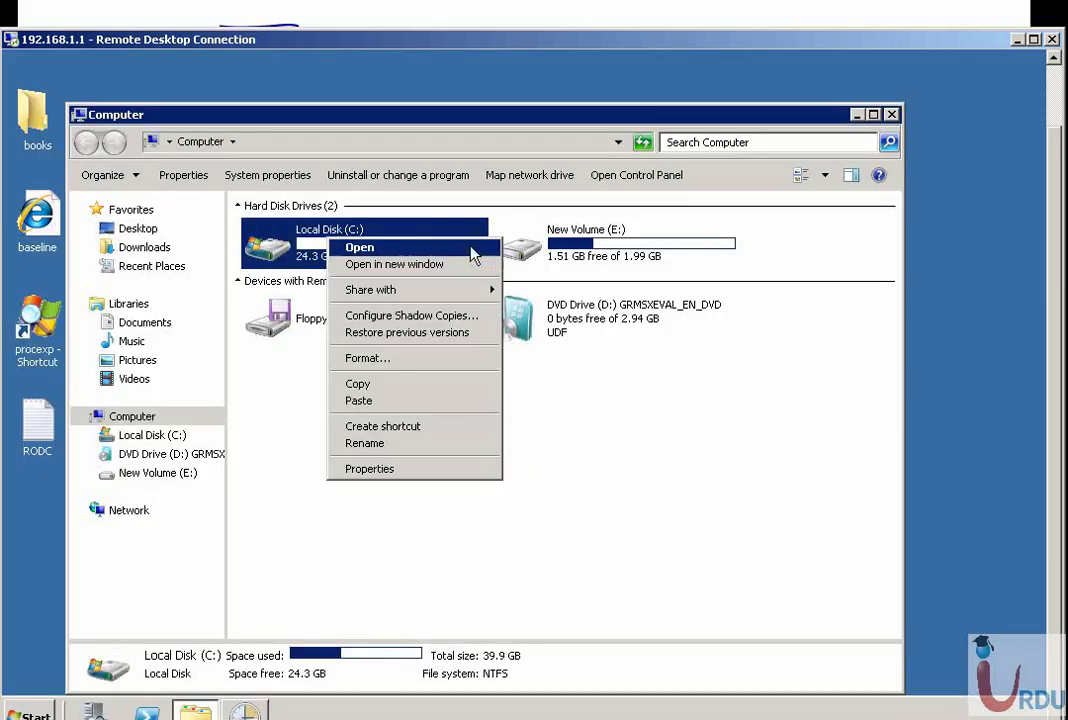
{"action": "left_click", "coordinate": [415, 468]}
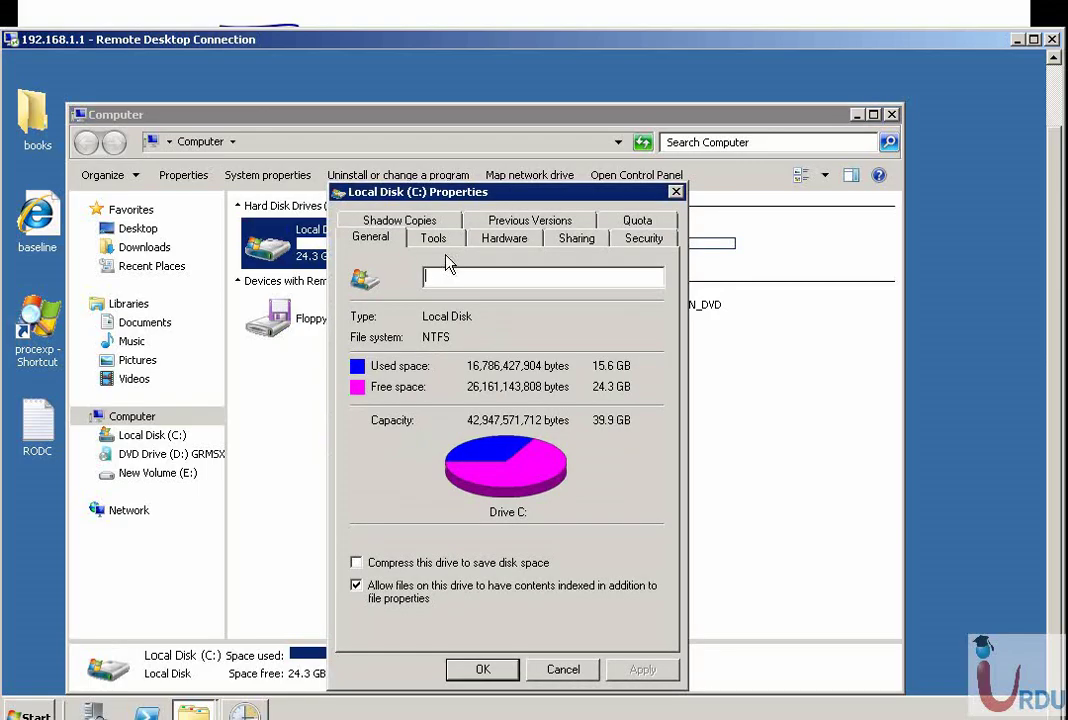
{"action": "left_click", "coordinate": [393, 218]}
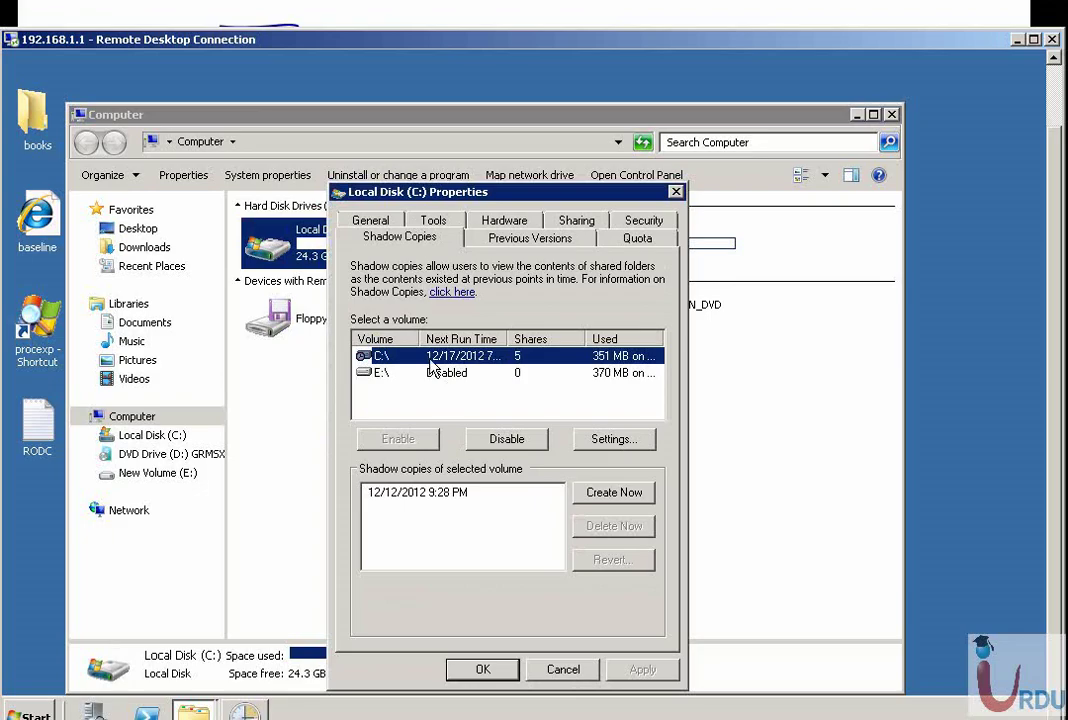
{"action": "left_click", "coordinate": [615, 493]}
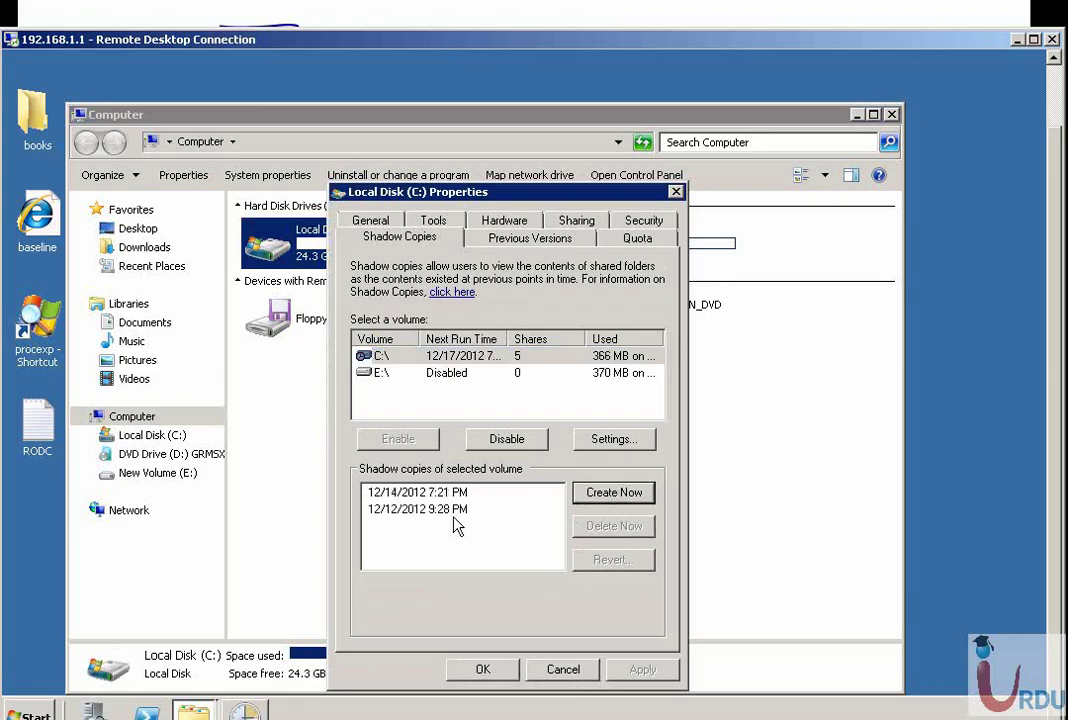
{"action": "left_click", "coordinate": [440, 493]}
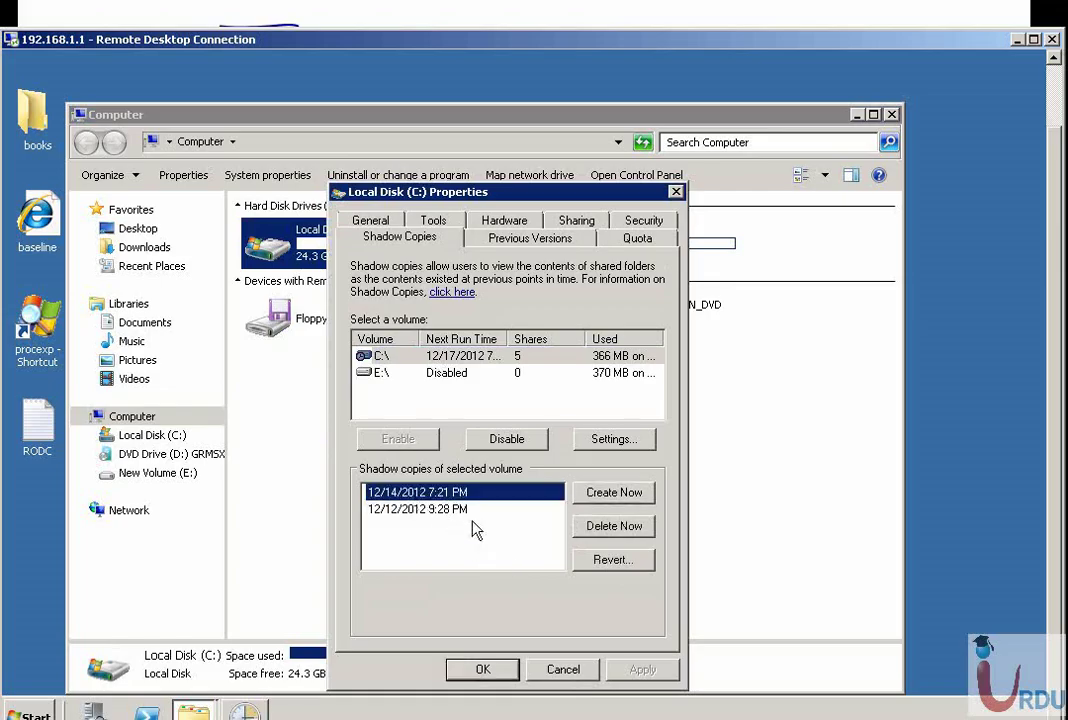
{"action": "left_click", "coordinate": [563, 669]}
Step: Examine Datafile 5 in the 12/14/2012 7:21 PM previous version of C:\My critical Folder
{"action": "double_click", "coordinate": [316, 243]}
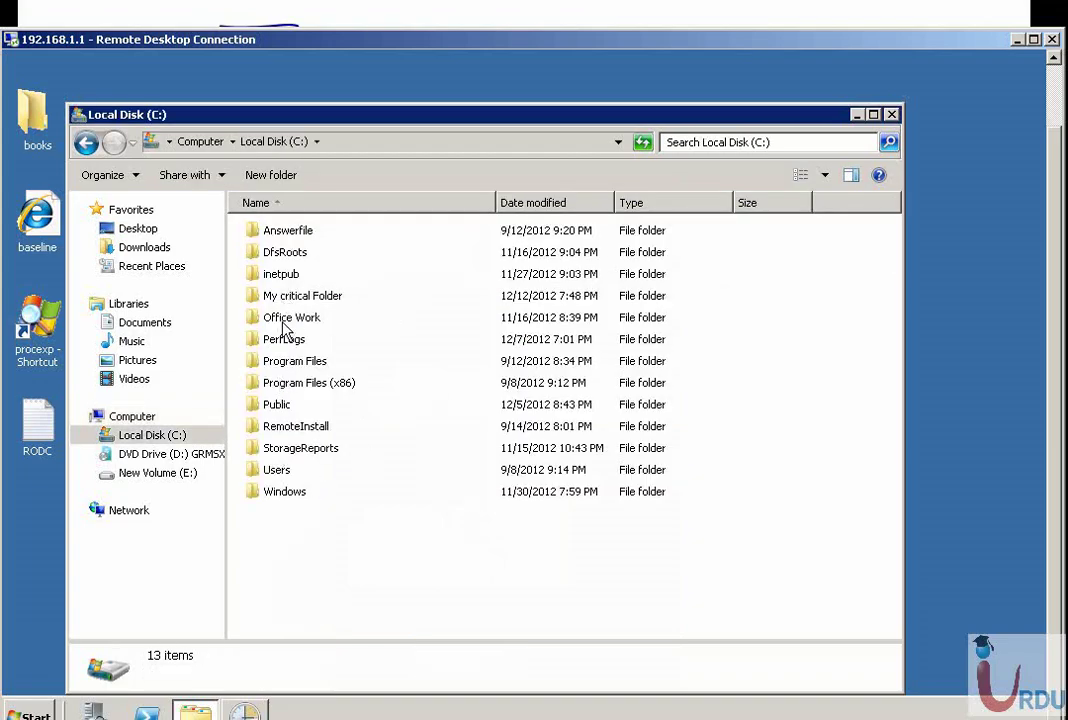
{"action": "left_click", "coordinate": [303, 297]}
{"action": "right_click", "coordinate": [303, 298]}
{"action": "left_click", "coordinate": [336, 548]}
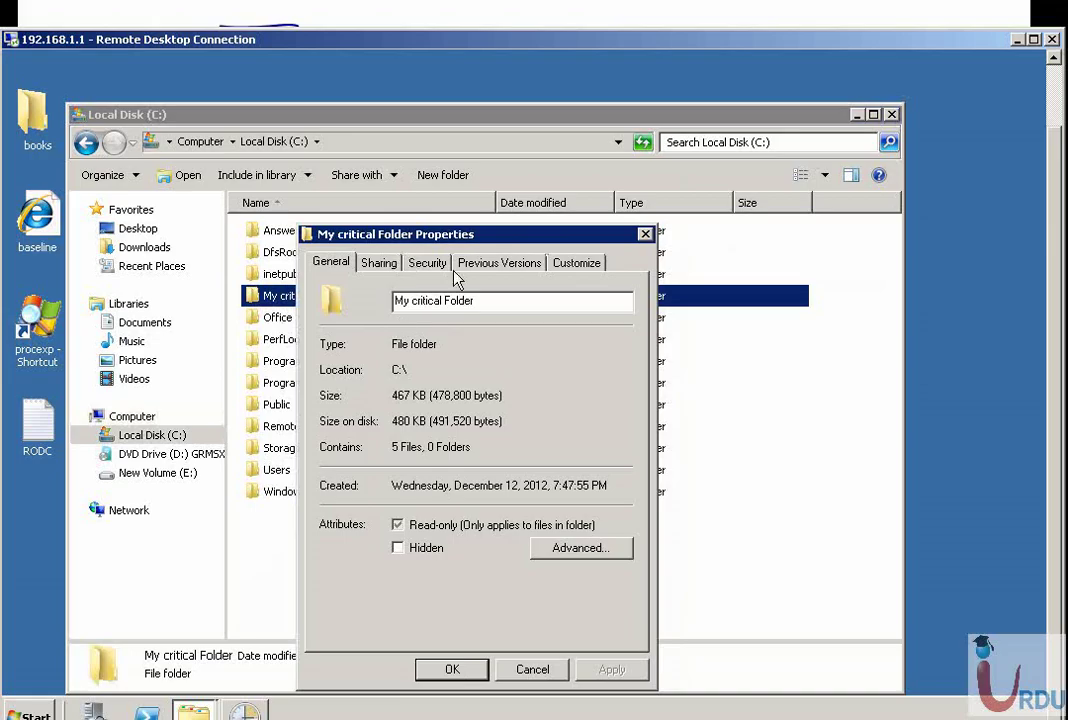
{"action": "left_click", "coordinate": [508, 262]}
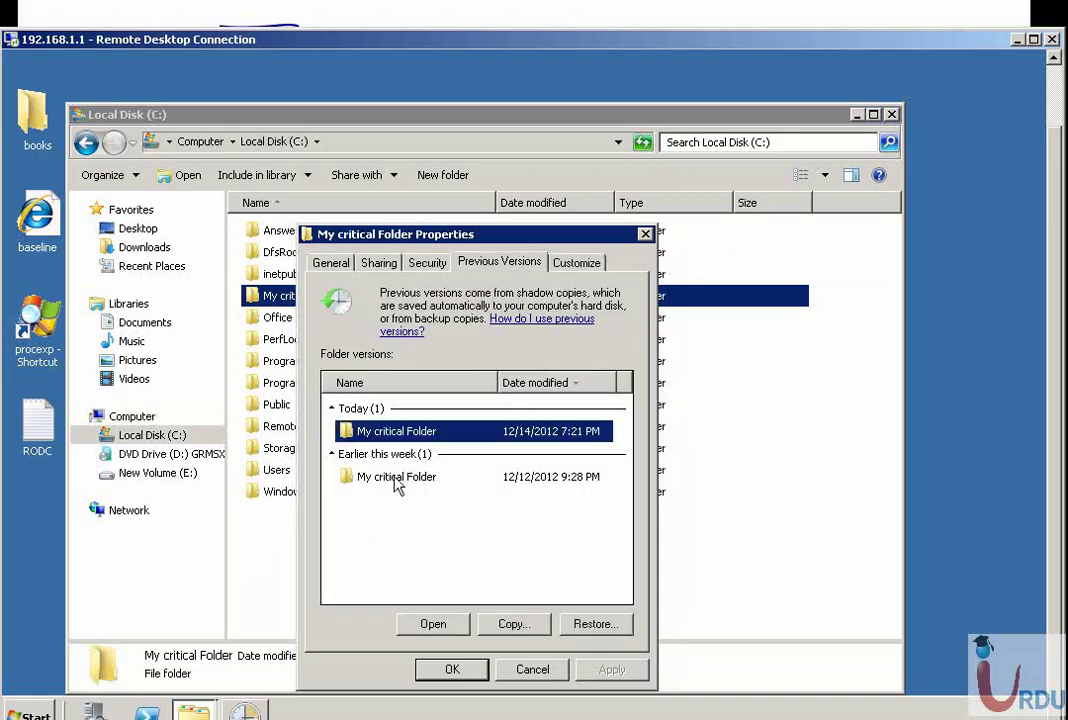
{"action": "left_click", "coordinate": [433, 624]}
{"action": "left_click", "coordinate": [319, 203]}
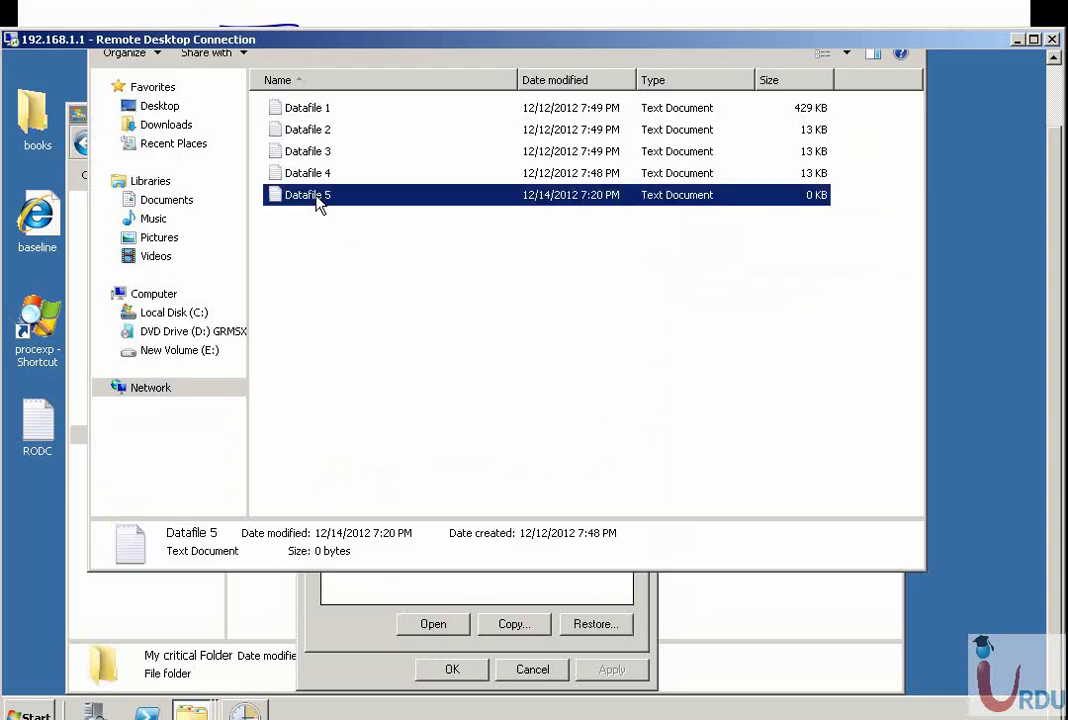
{"action": "double_click", "coordinate": [316, 203]}
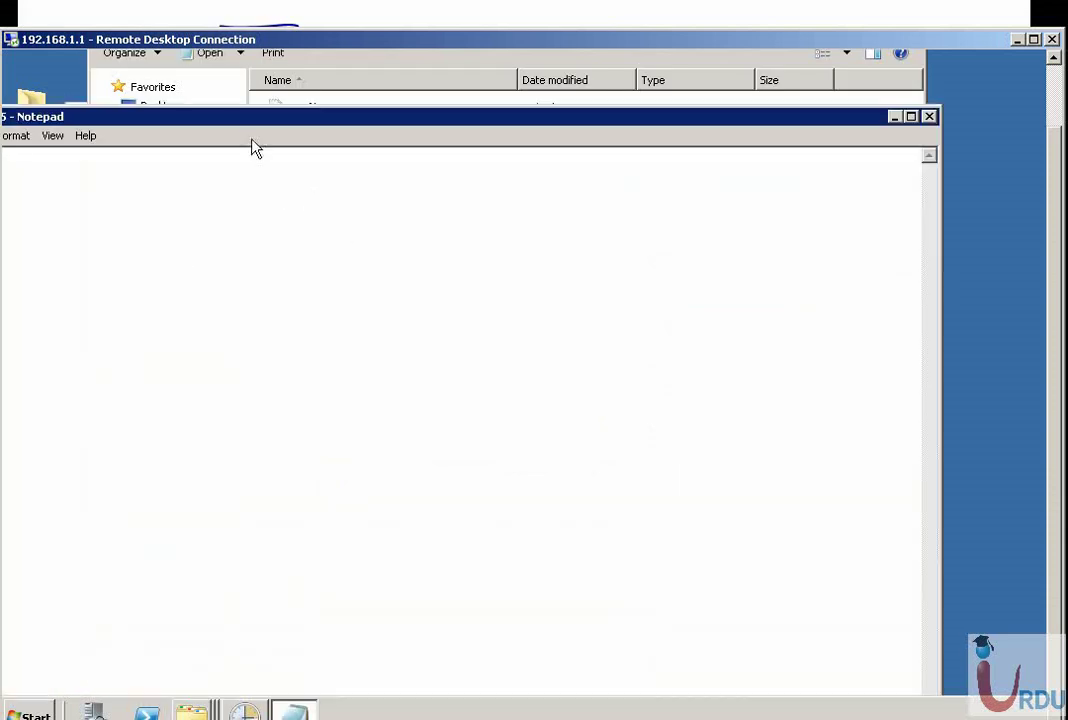
{"action": "left_click_drag", "start_coordinate": [250, 131], "coordinate": [463, 153]}
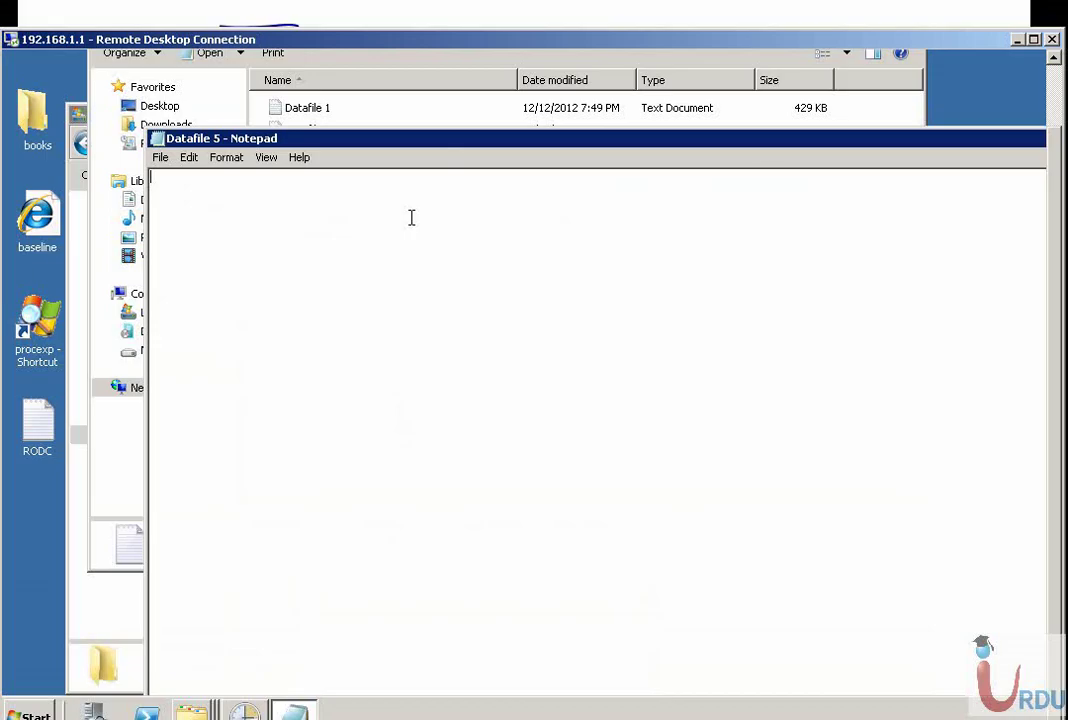
Step: Close Datafile 5 and the folder window of the 12/14/2012 7:21 PM previous version of My critical Folder
{"action": "left_click_drag", "start_coordinate": [839, 146], "coordinate": [770, 172]}
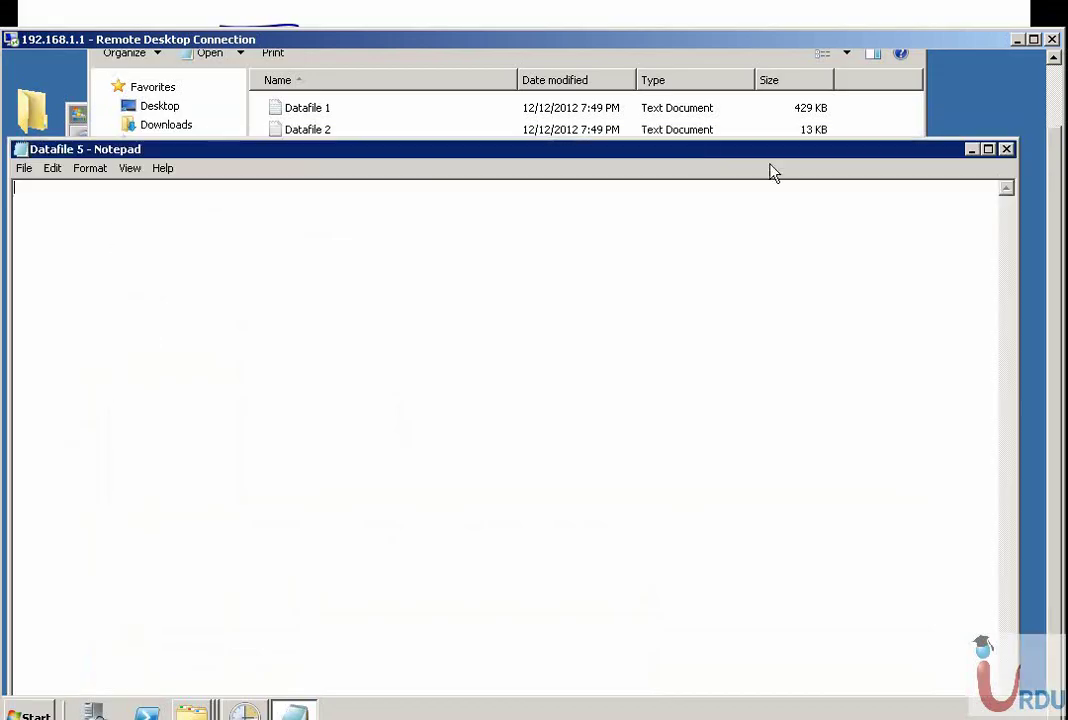
{"action": "left_click", "coordinate": [1006, 149]}
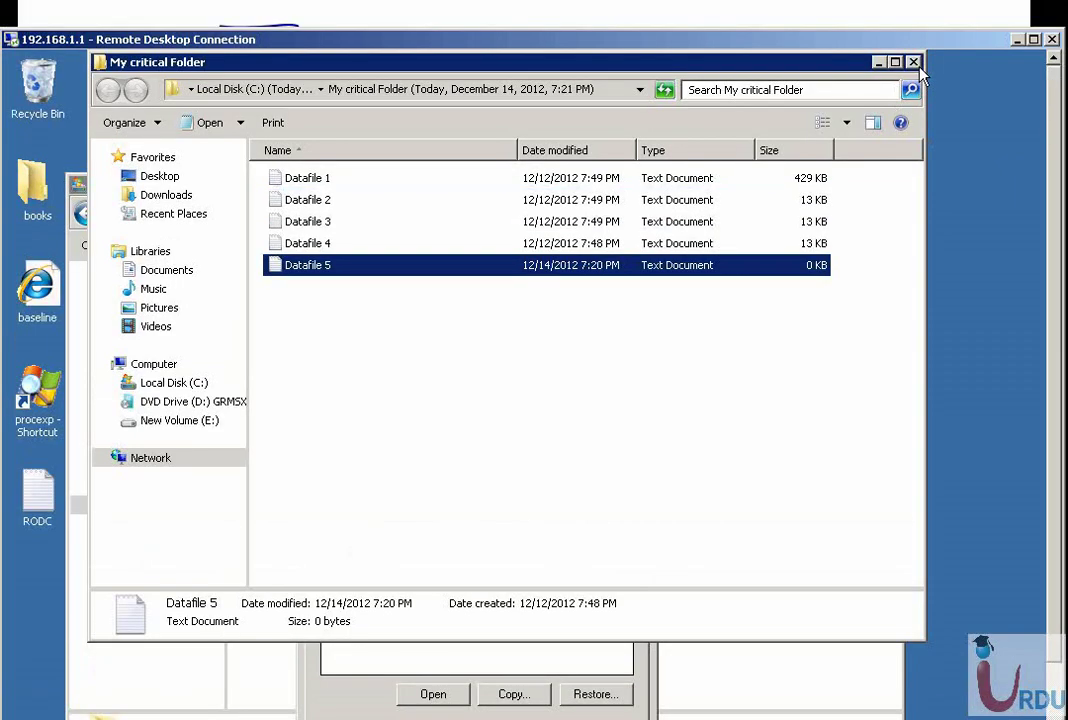
{"action": "left_click", "coordinate": [913, 63]}
Step: View Datafile 5 in the 12/12/2012 9:28 PM previous version of My critical Folder, and close the file and its folder window
{"action": "left_click", "coordinate": [393, 553]}
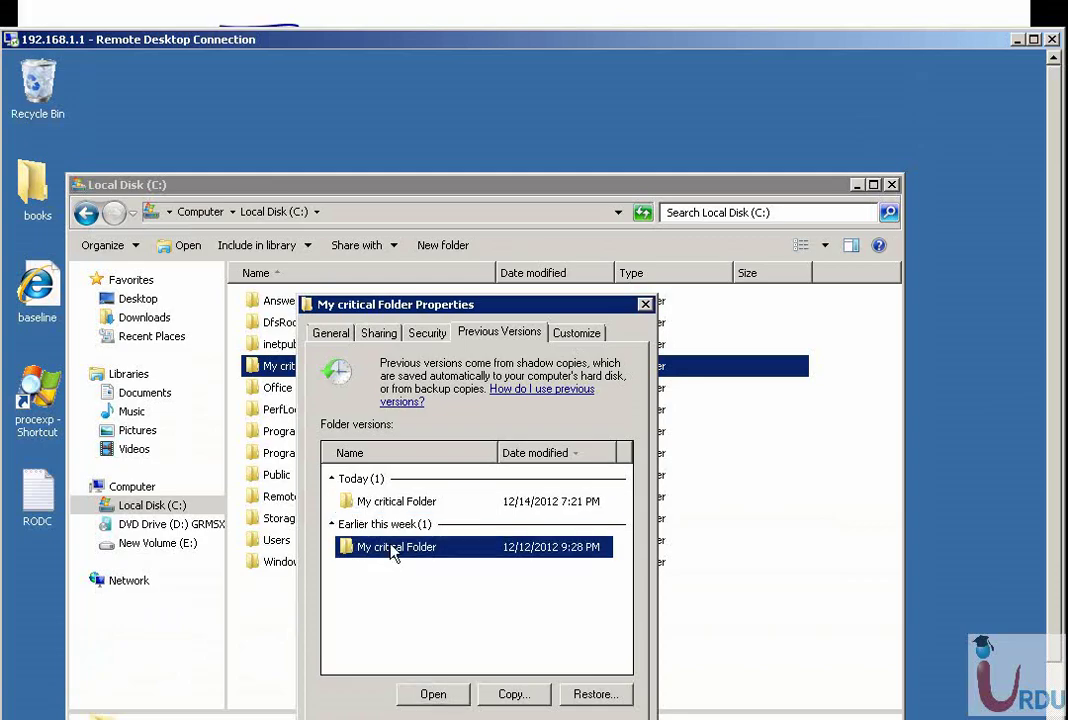
{"action": "double_click", "coordinate": [393, 548]}
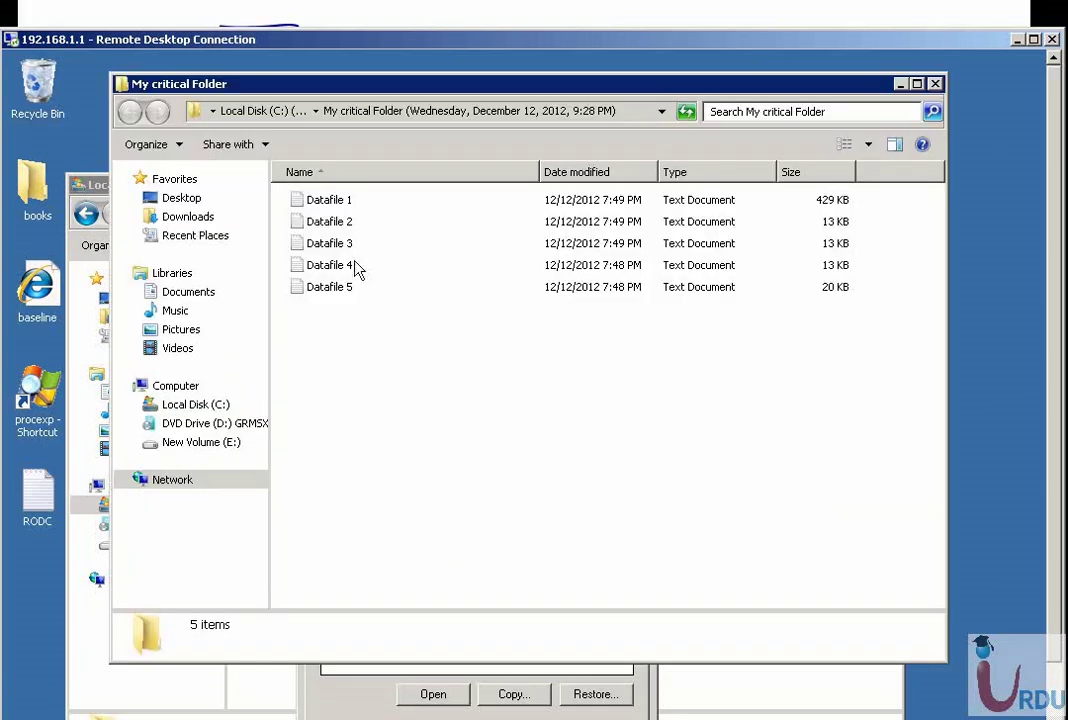
{"action": "double_click", "coordinate": [333, 287]}
{"action": "key", "text": "alt+F4"}
{"action": "key", "text": "alt+F4"}
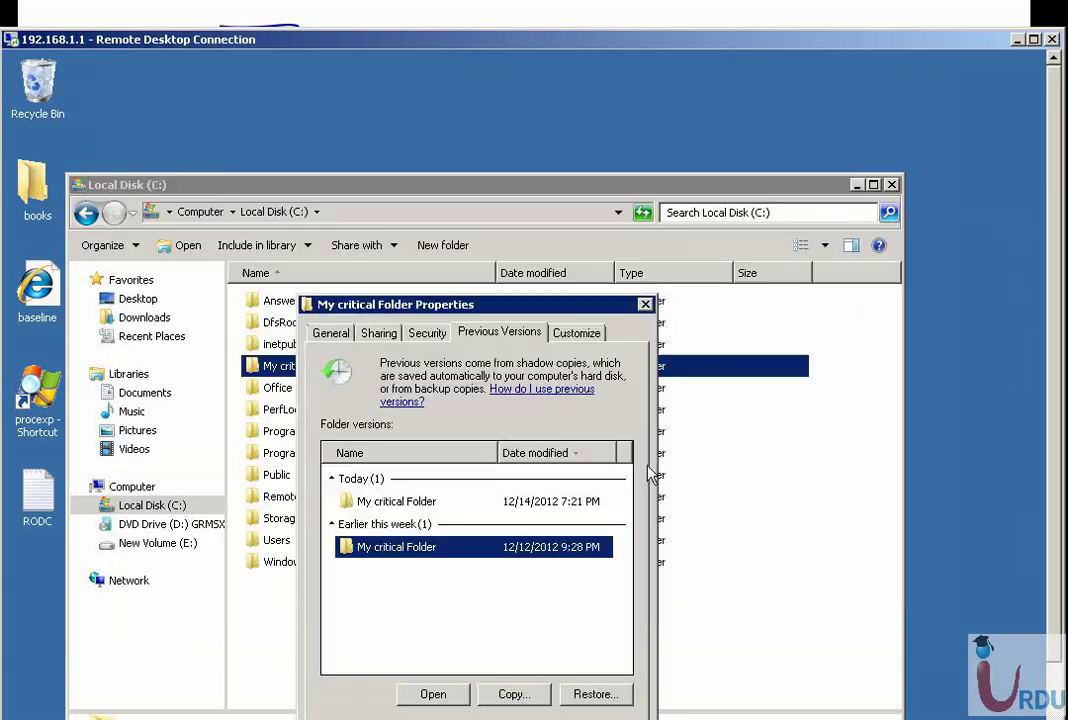
Step: Close the properties of My critical Folder and the Local Disk (C:) window, and minimize the remote desktop session
{"action": "left_click", "coordinate": [647, 310]}
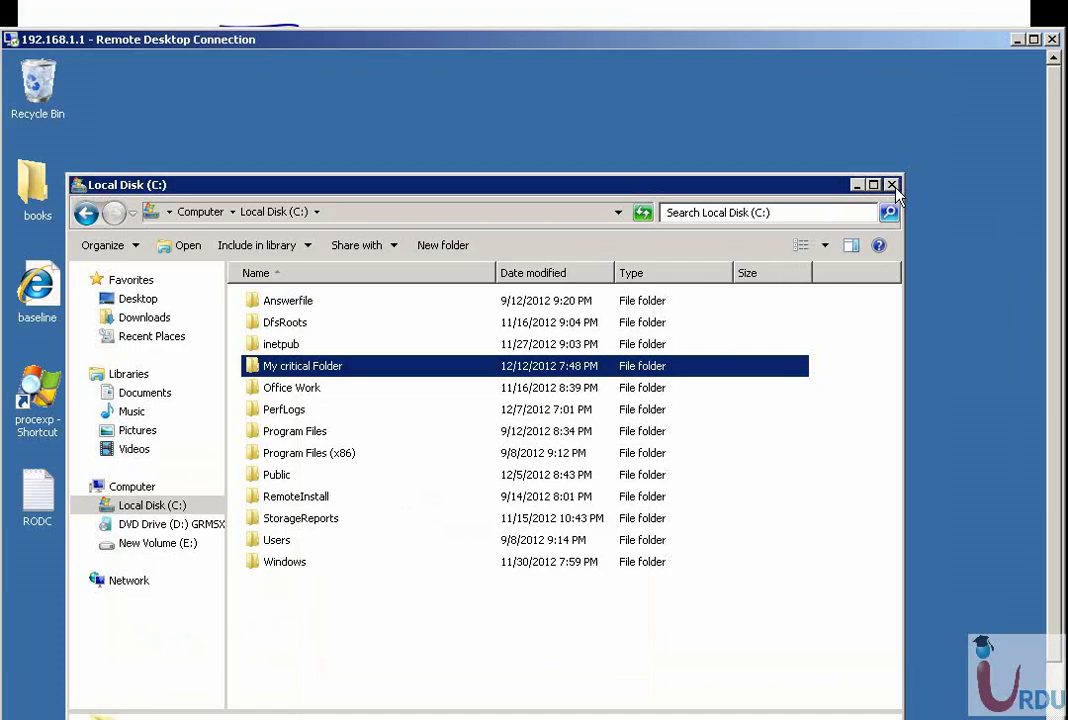
{"action": "key", "text": "alt+F4"}
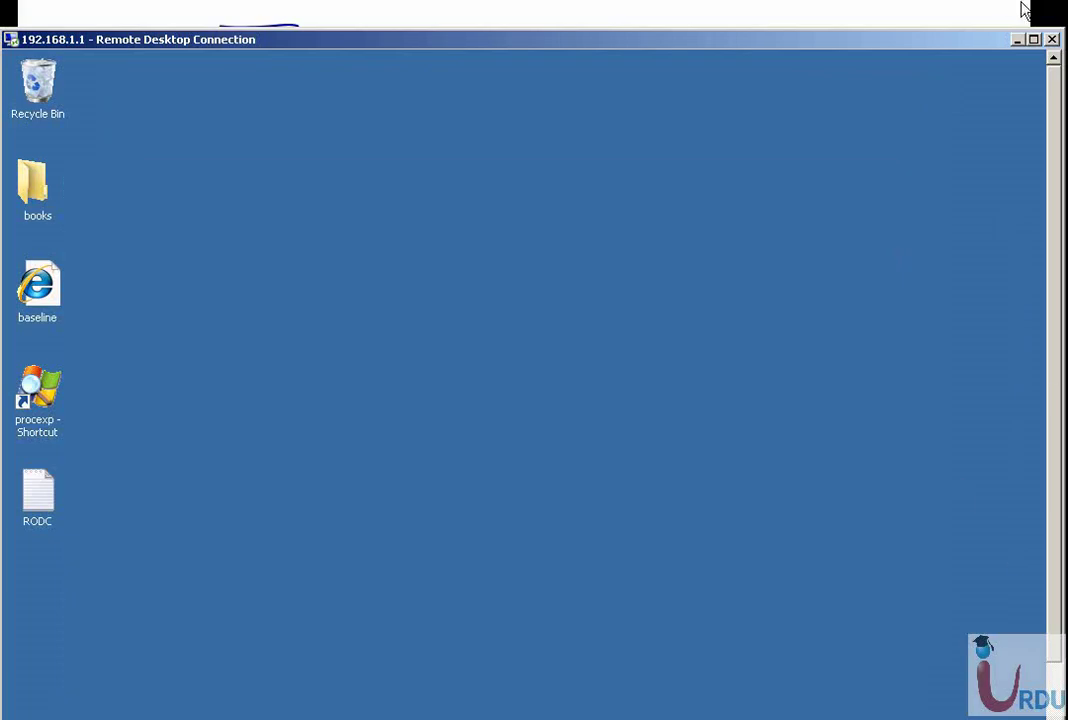
{"action": "left_click", "coordinate": [1016, 40]}
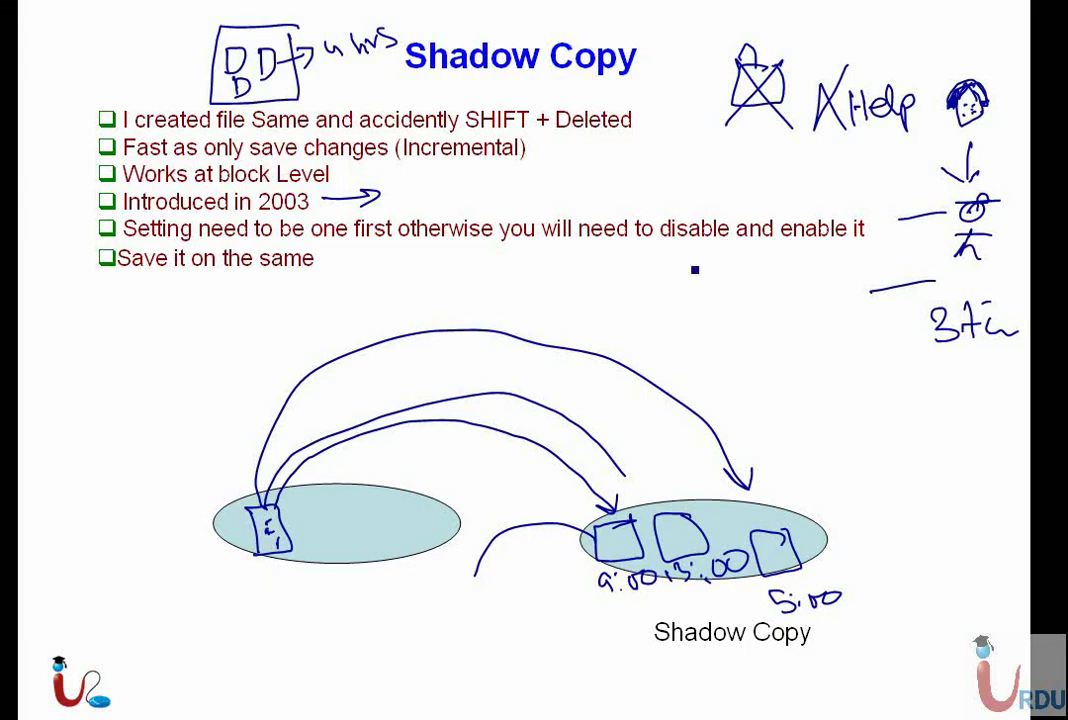